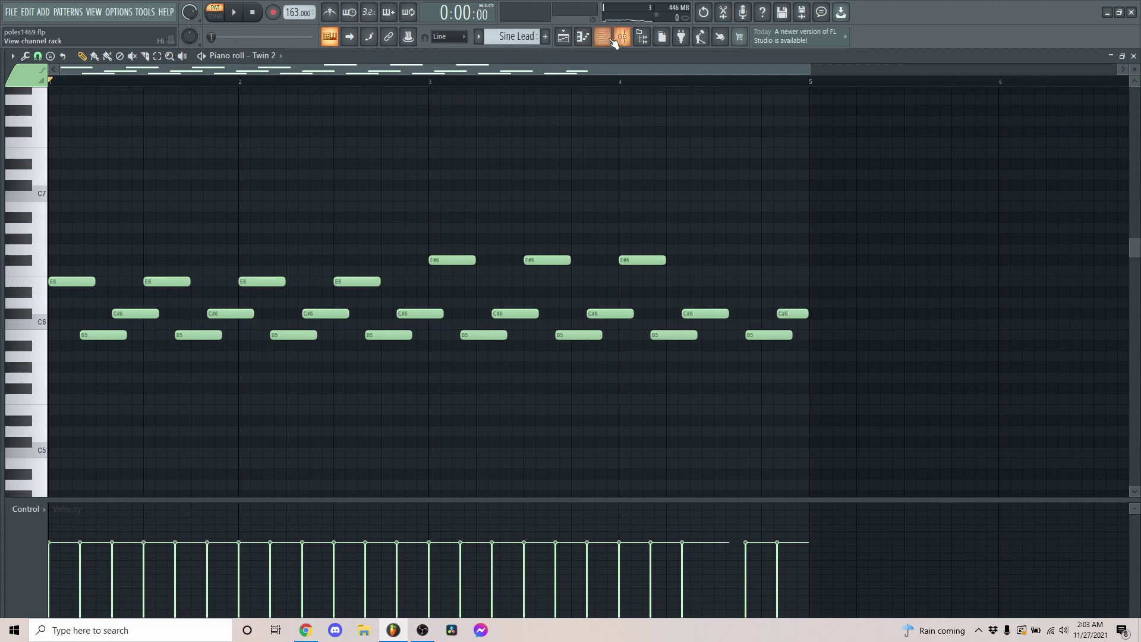
Step: Inspect the Twin 2 channel's synth settings, including its main envelope and XY modulation, and audition the Sine Lead pattern
left_click(612, 38)
left_click(437, 276)
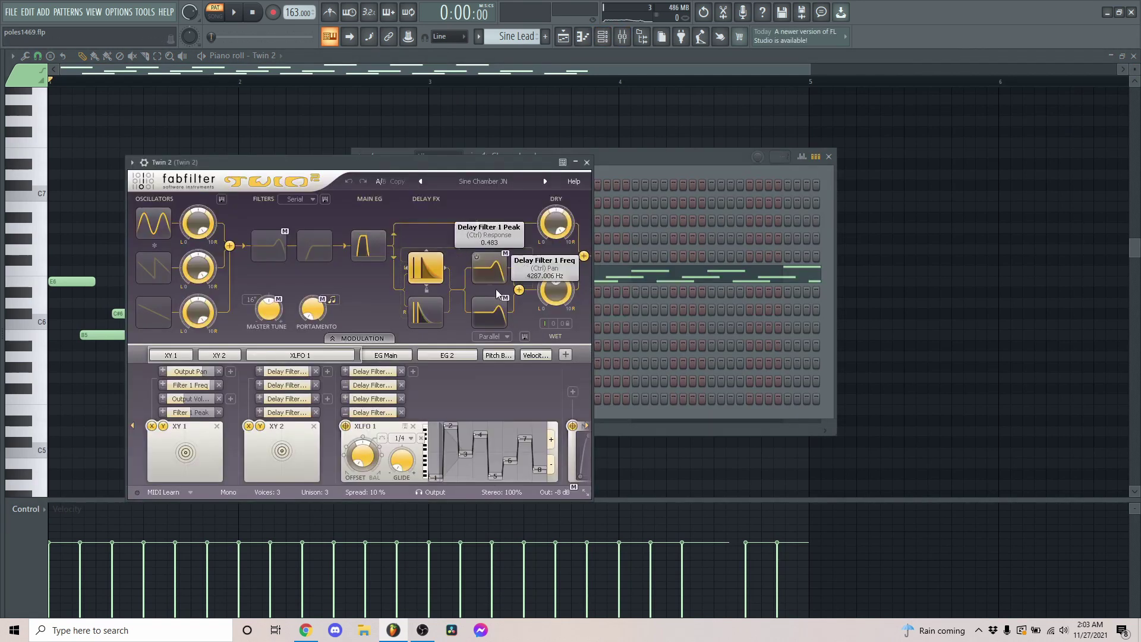
left_click(397, 355)
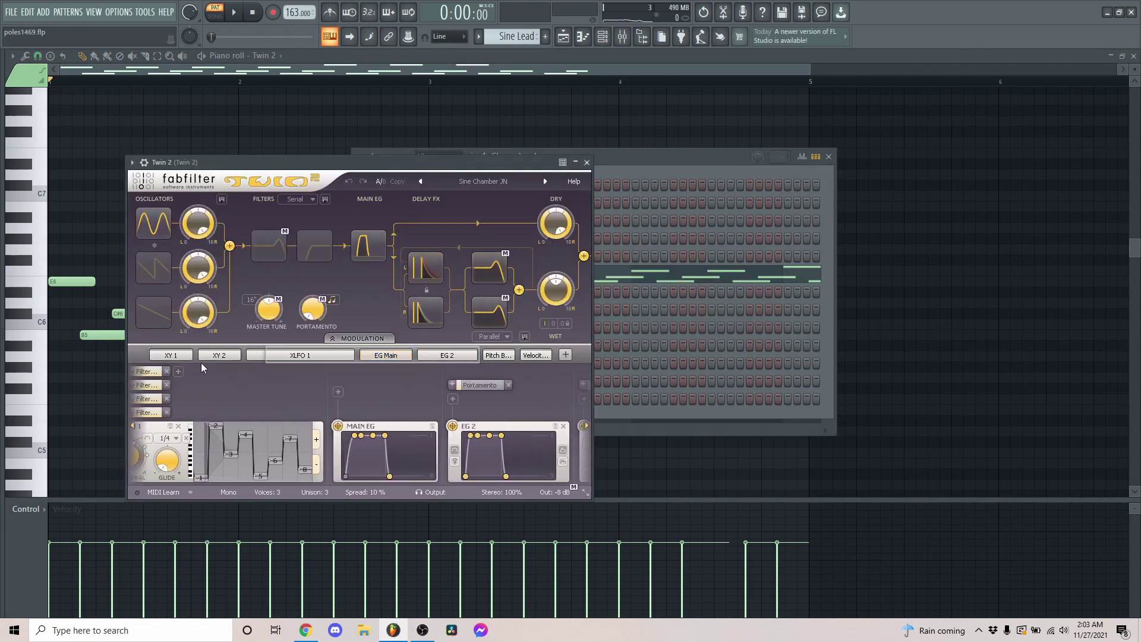
left_click(178, 355)
left_click(587, 162)
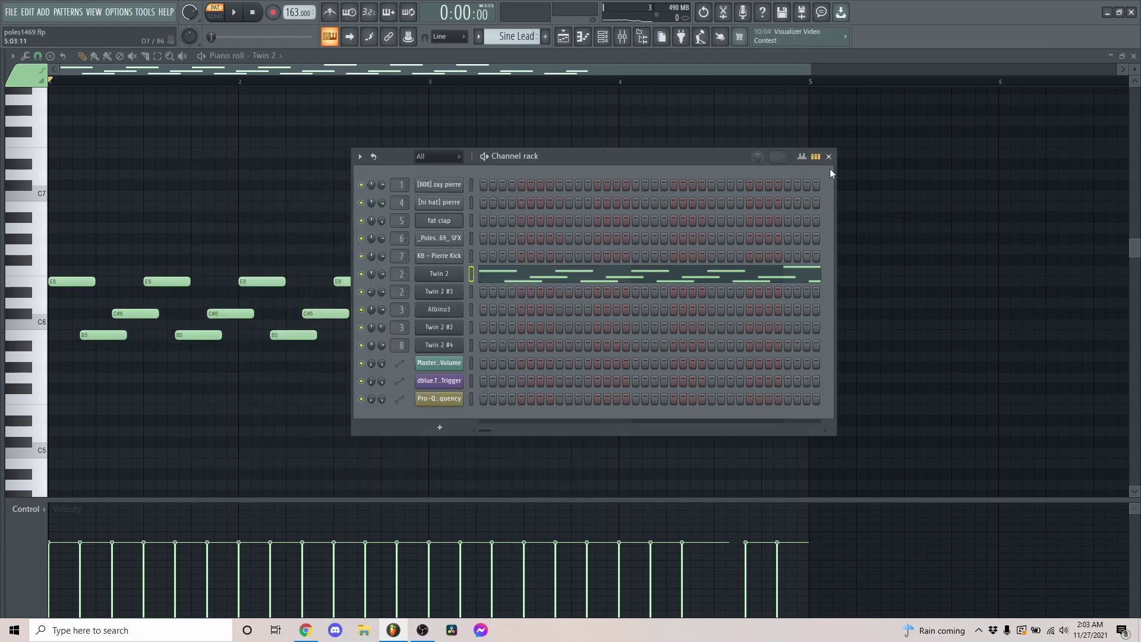
left_click(829, 156)
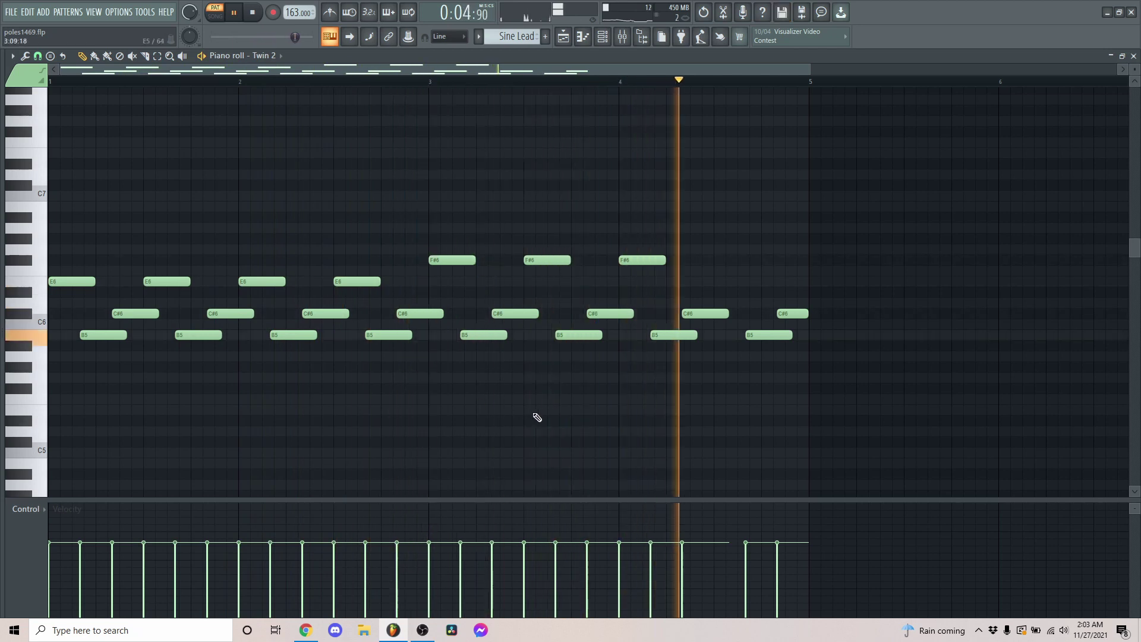
key("space")
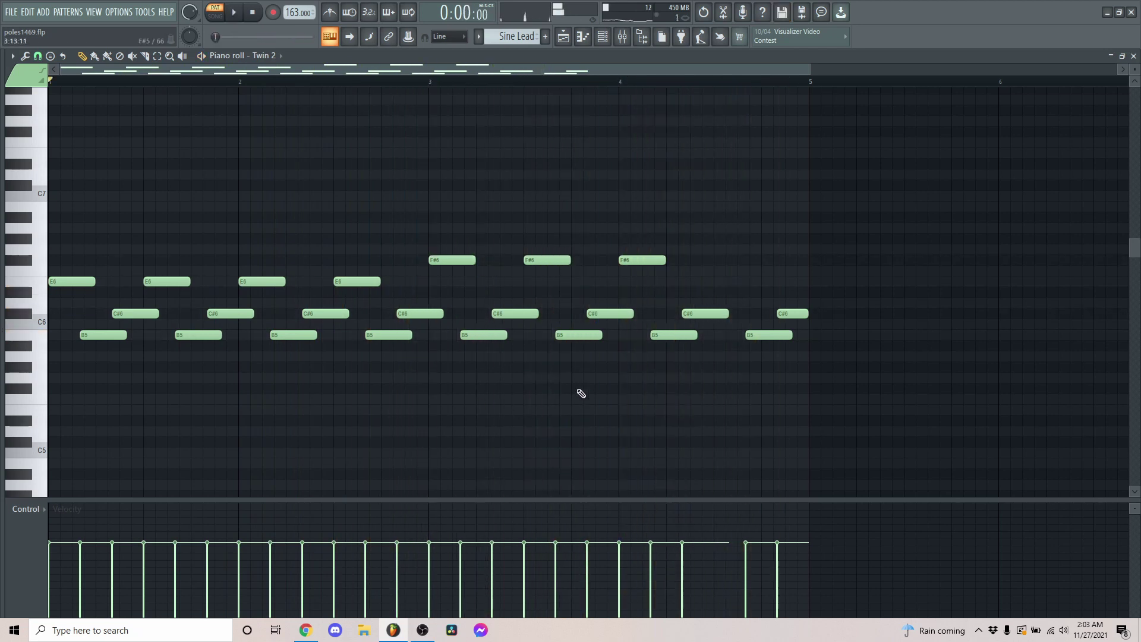
Step: Enable the effects on the Twin 2 mixer track and inspect its two Pro-Q 3 equalizers, Fruity Chorus and ValhallaVintageVerb
left_click(623, 36)
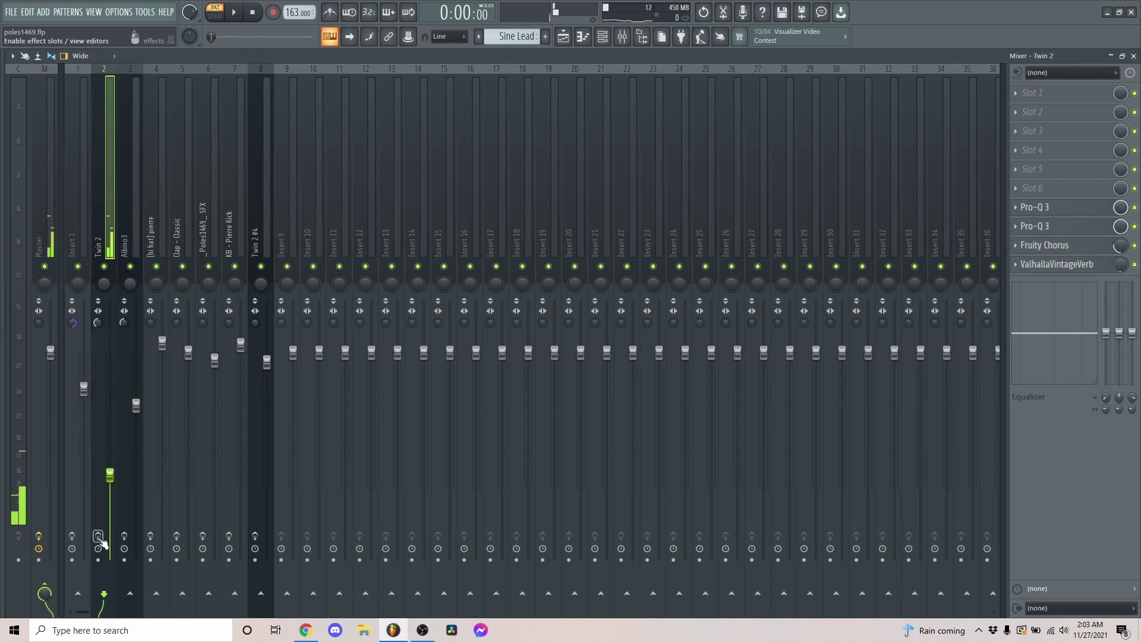
left_click(1073, 212)
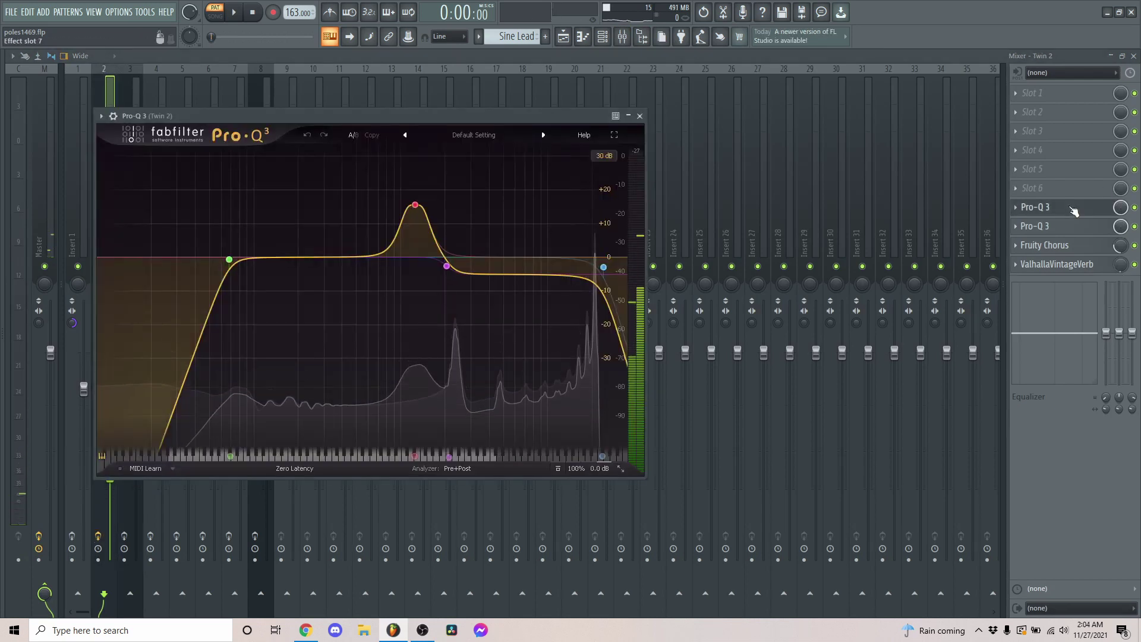
left_click(1073, 214)
left_click(1066, 232)
left_click(1065, 232)
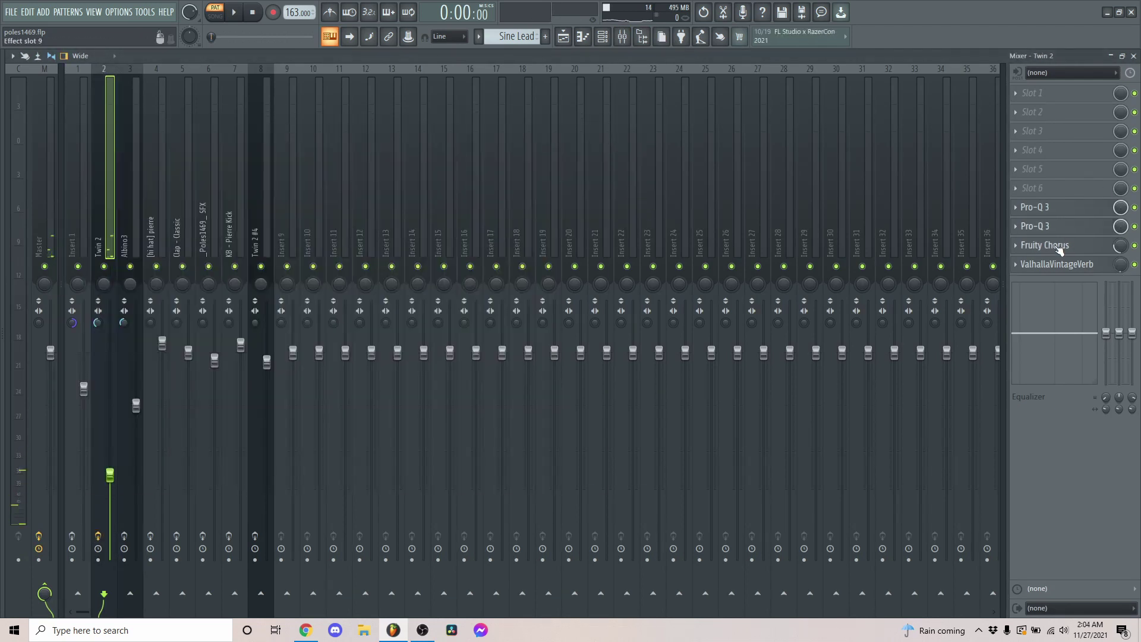
left_click(1059, 246)
left_click(1058, 247)
left_click(1055, 265)
left_click(1055, 265)
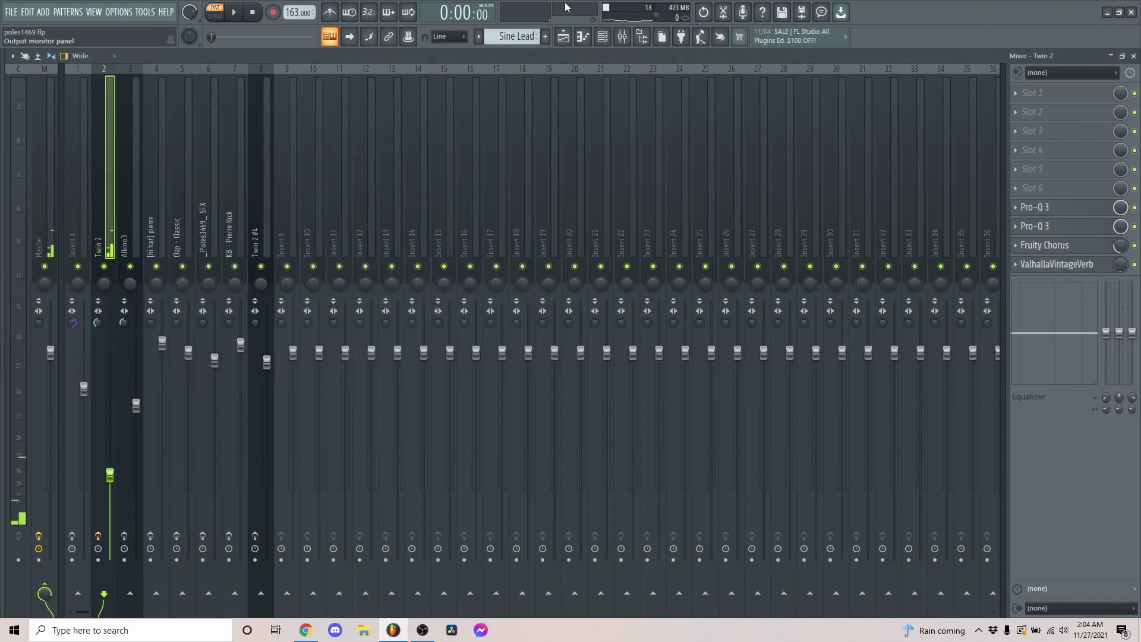
Step: Return to the Sine Lead notes in the piano roll and audition them with the effects on
left_click(582, 37)
key("space")
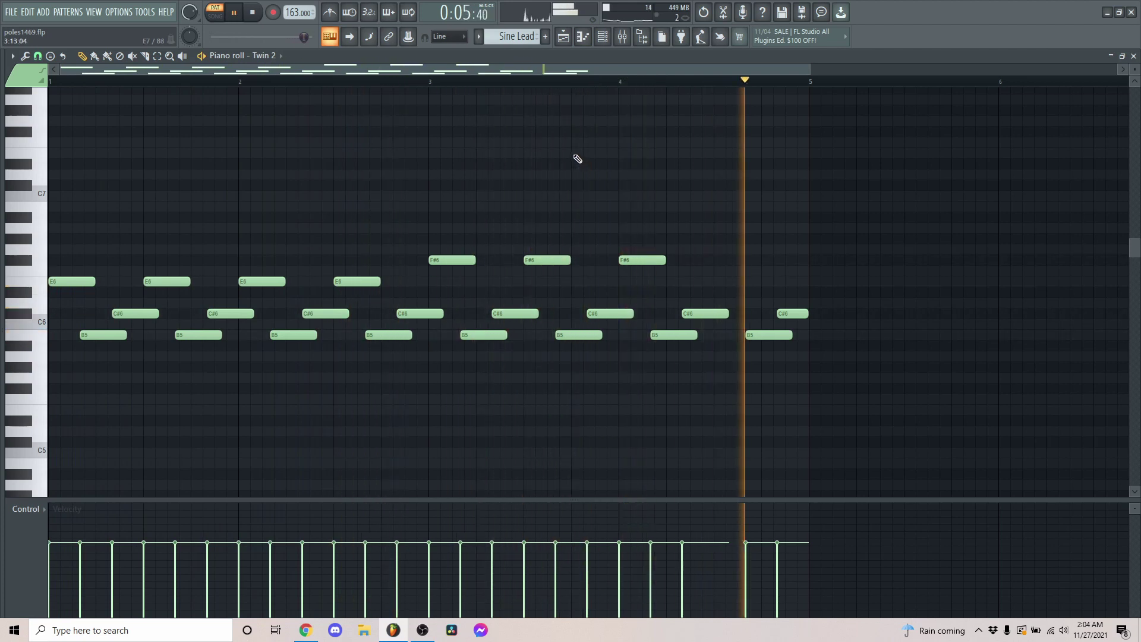
key("space")
Step: Switch to the Sine Lead #2 pattern and show the Twin 2 #3 channel's notes in the piano roll
left_click(479, 37)
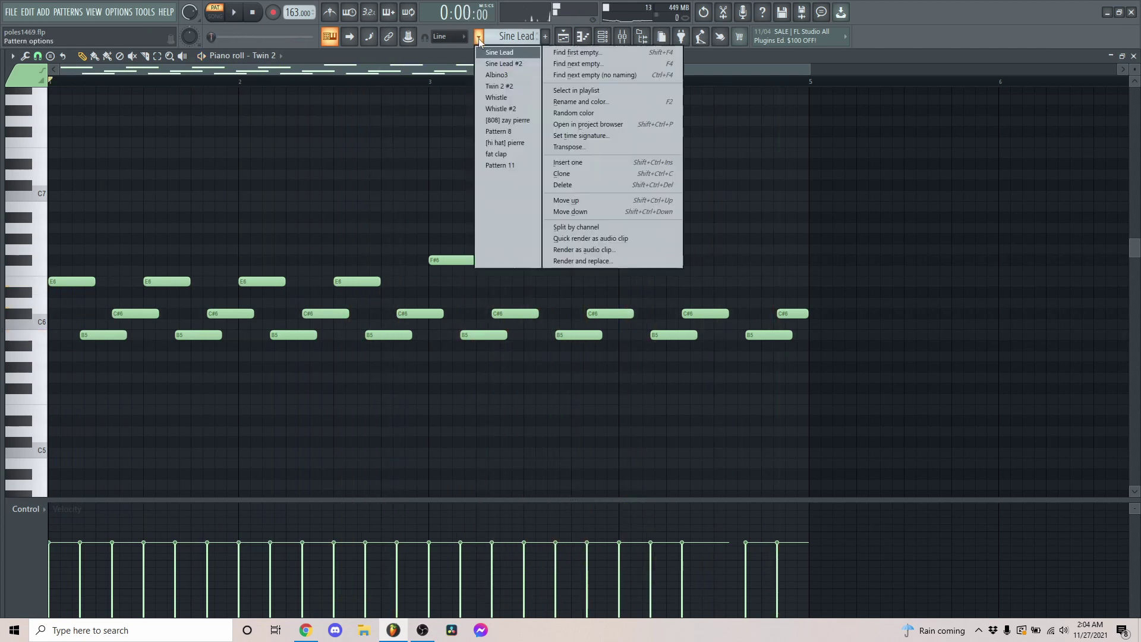
left_click(496, 63)
left_click(601, 37)
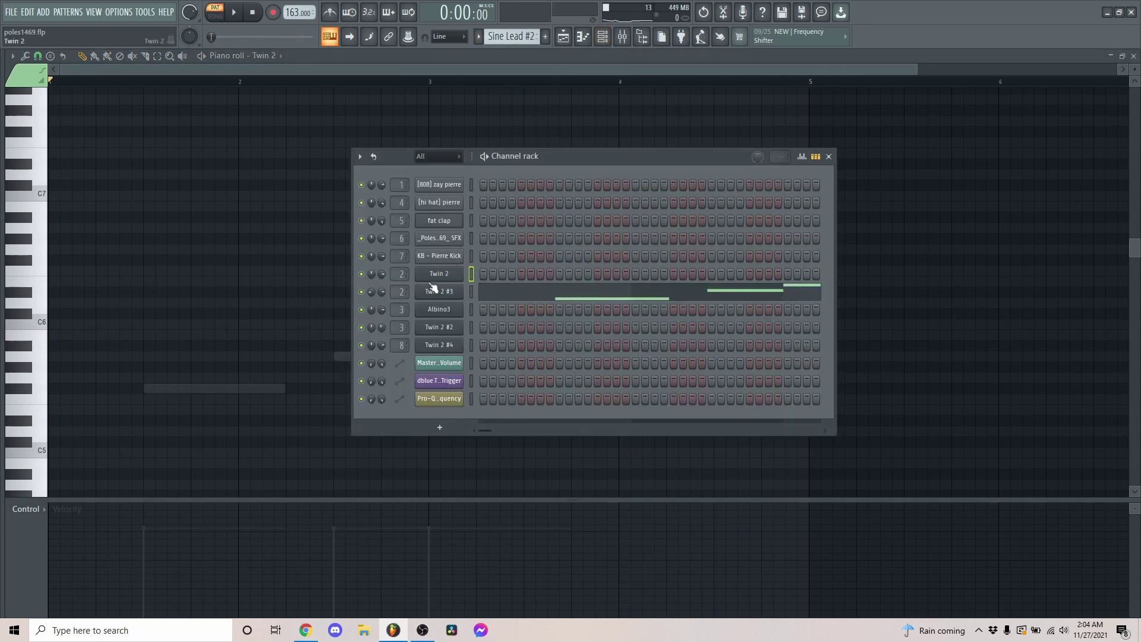
right_click(458, 289)
left_click(485, 287)
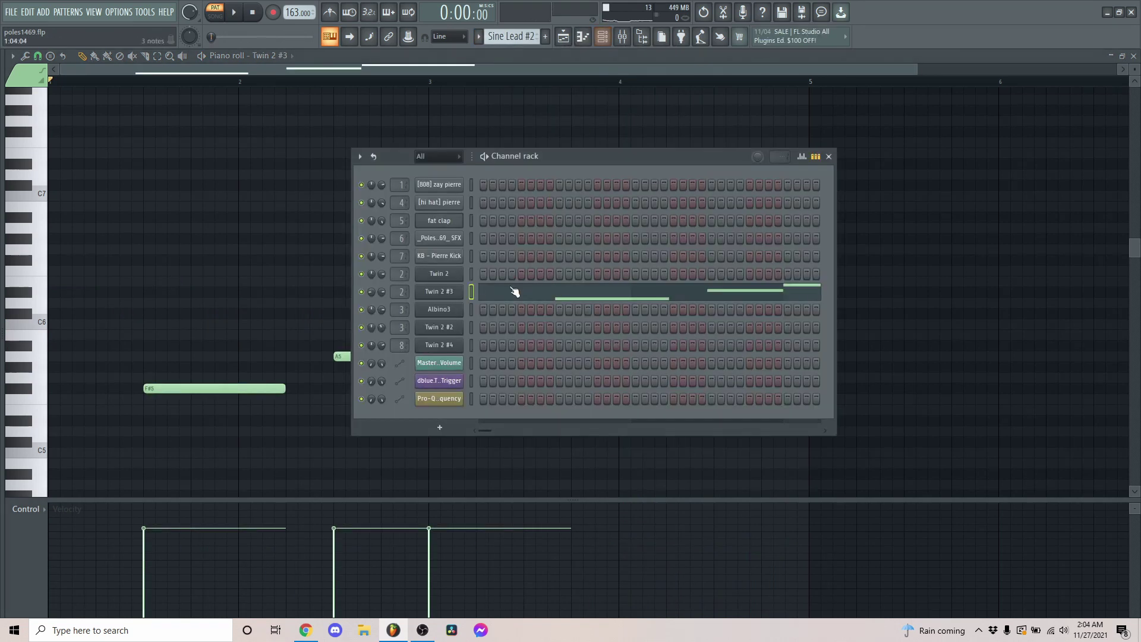
Step: Inspect the Twin 2 #3 synth settings, including its main envelope, and close the synth and channel rack
left_click(456, 293)
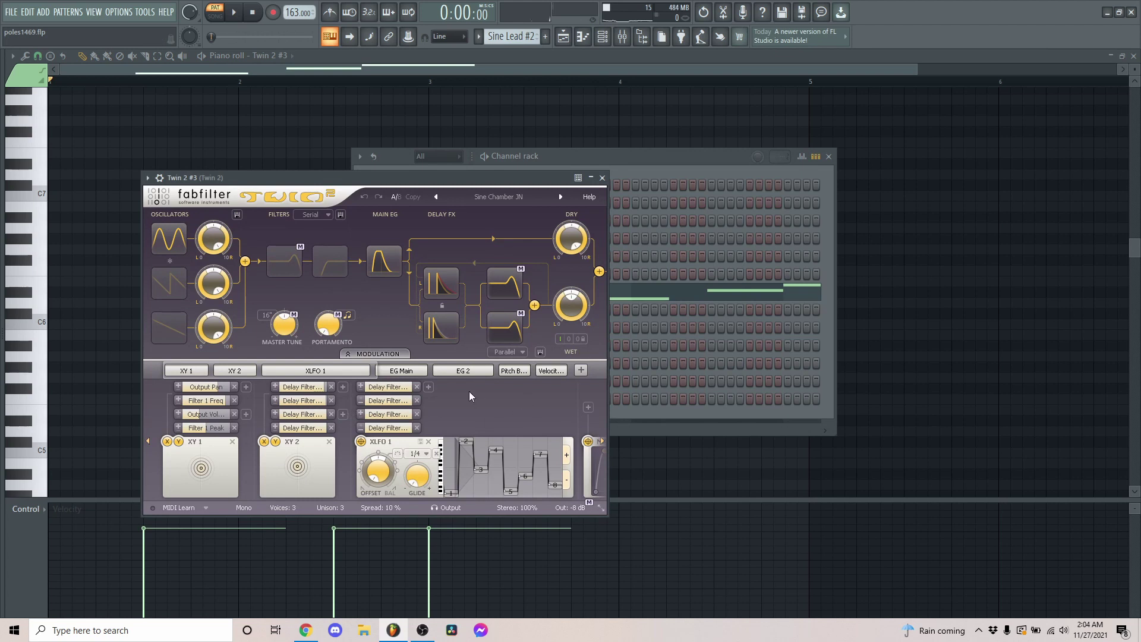
left_click(401, 370)
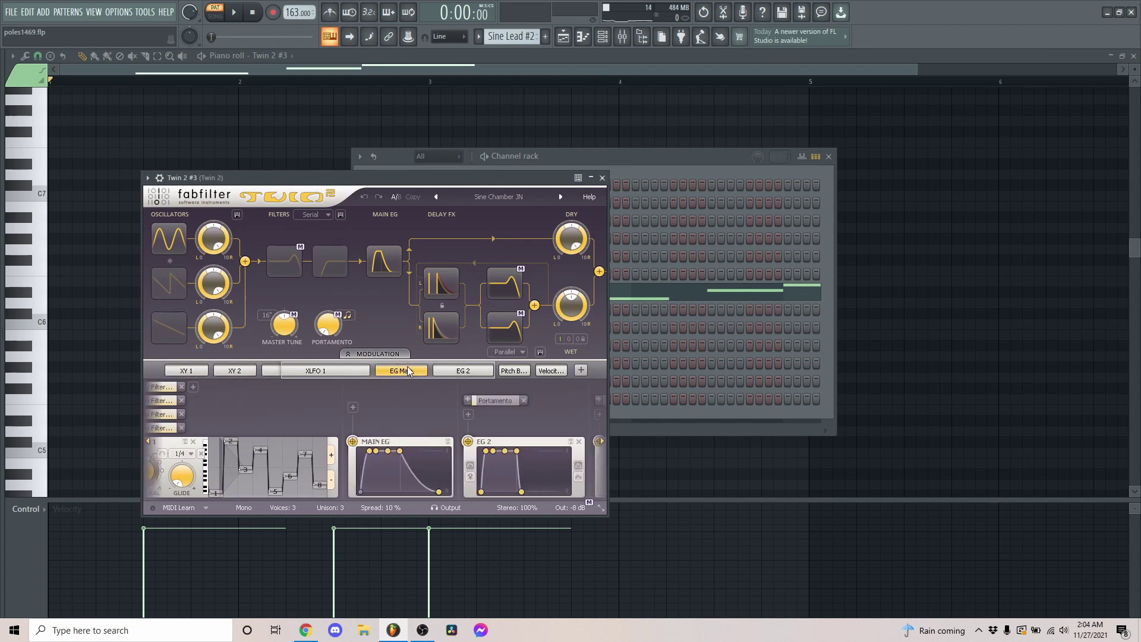
left_click(208, 371)
left_click(602, 178)
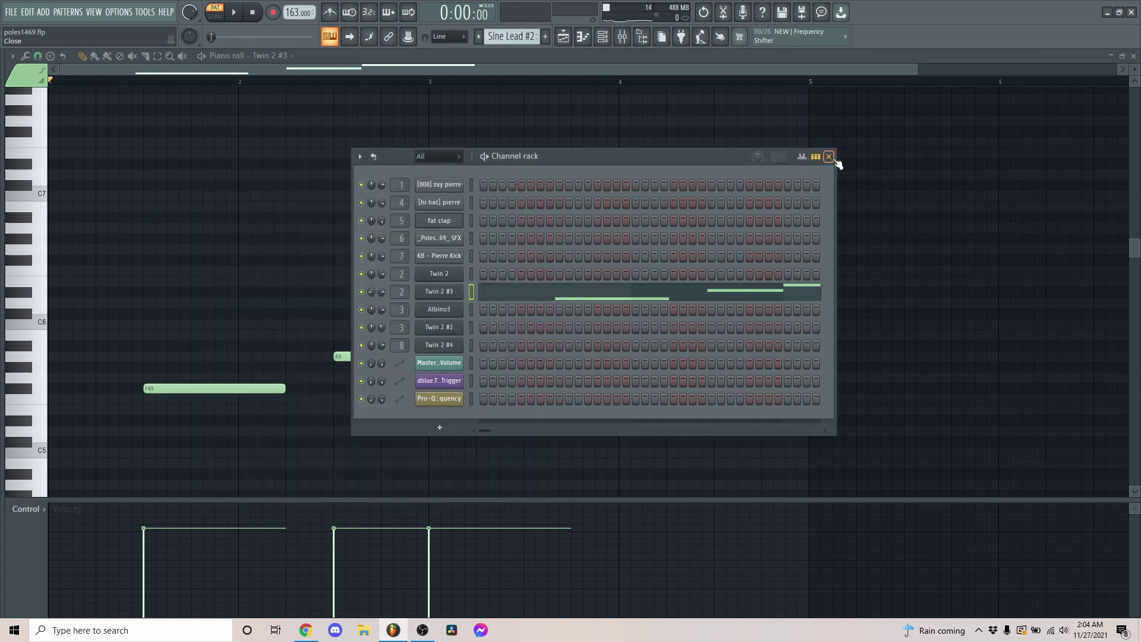
left_click(828, 156)
Step: Play the Sine Lead #2 pattern through twice, stopping playback after each audition
scroll(611, 365, "down", 3)
scroll(611, 365, "down", 1)
key("space")
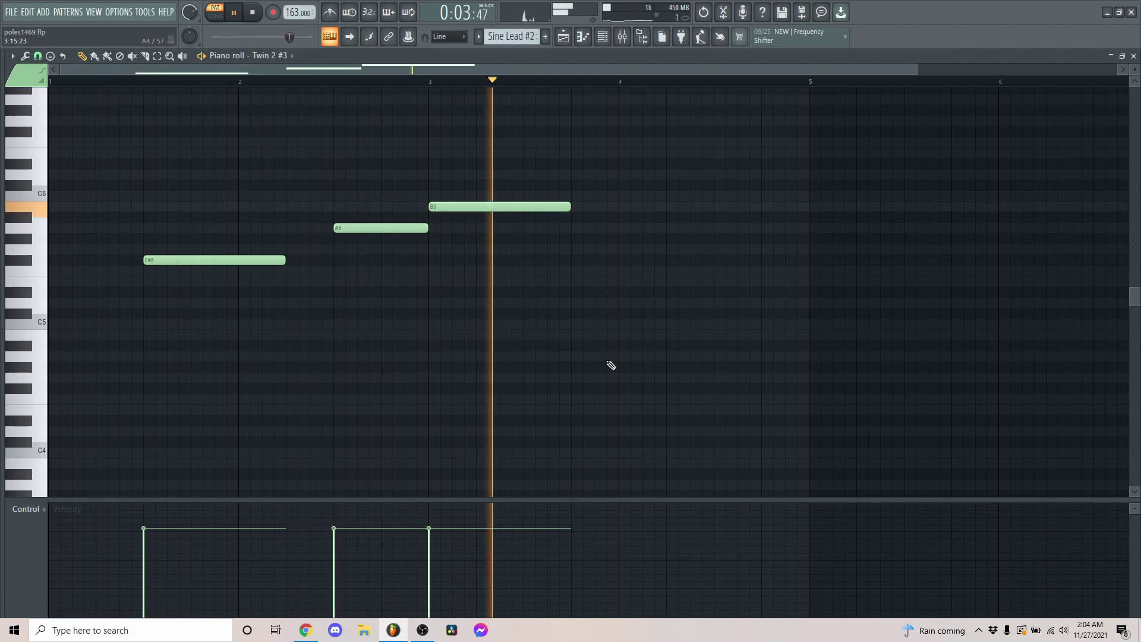
key("space")
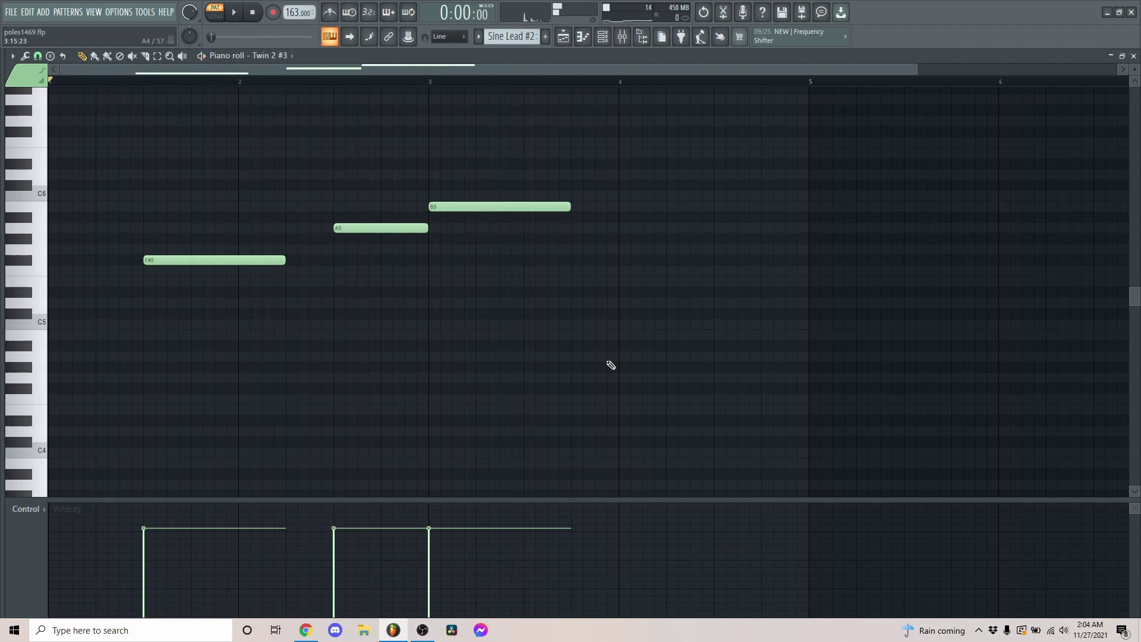
key("space")
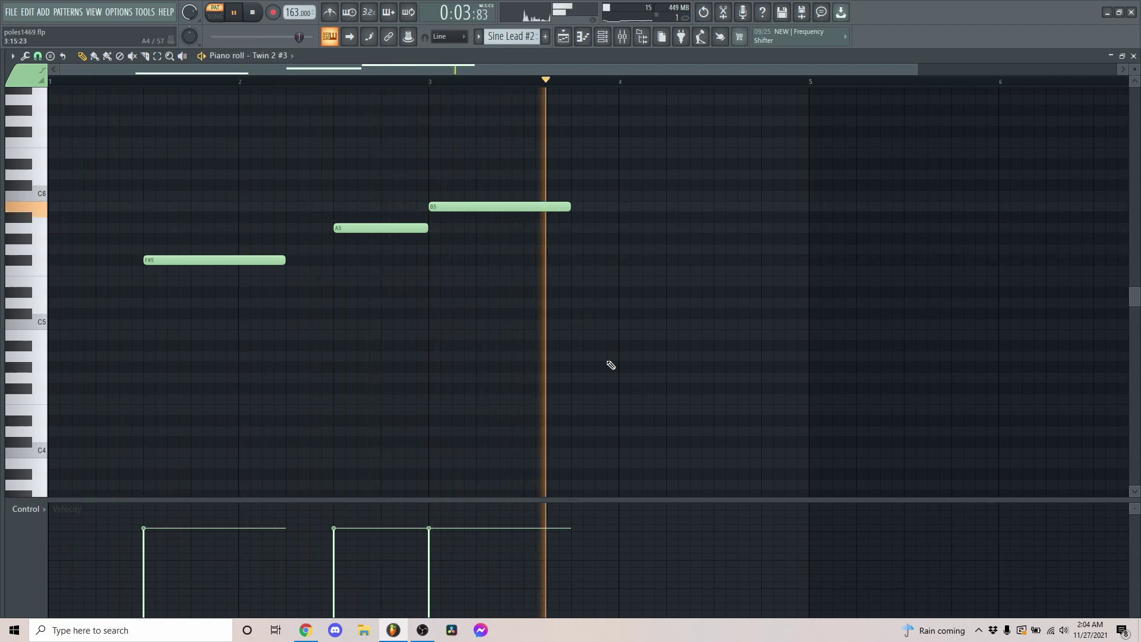
key("space")
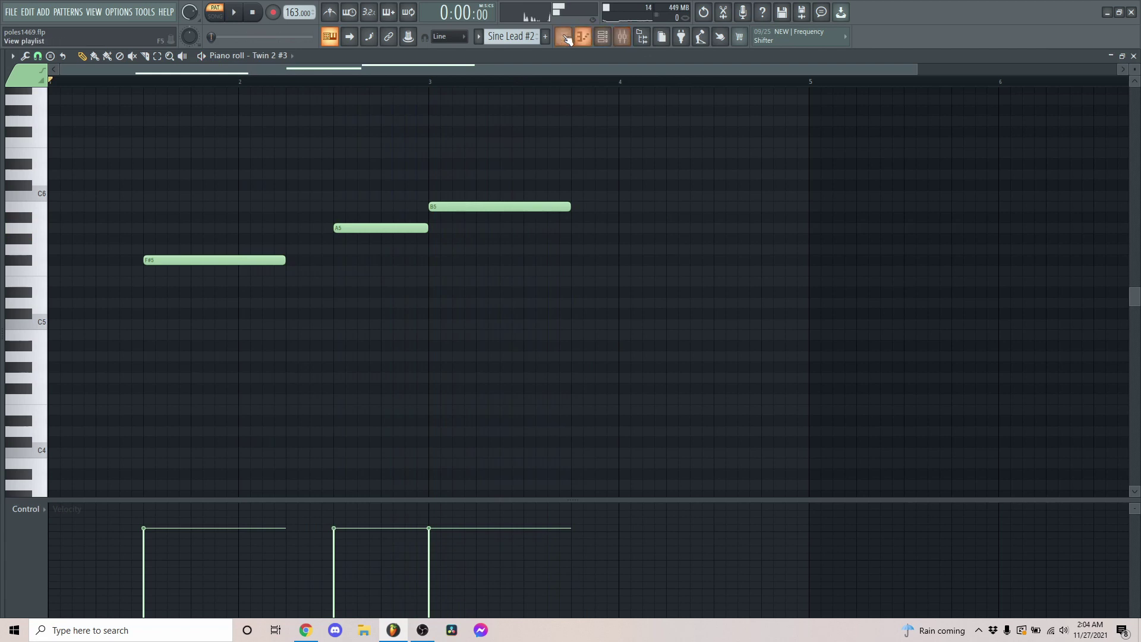
Step: Switch to the Albino3 pattern and show the Albino3 channel's chords in the piano roll
left_click(479, 36)
left_click(508, 78)
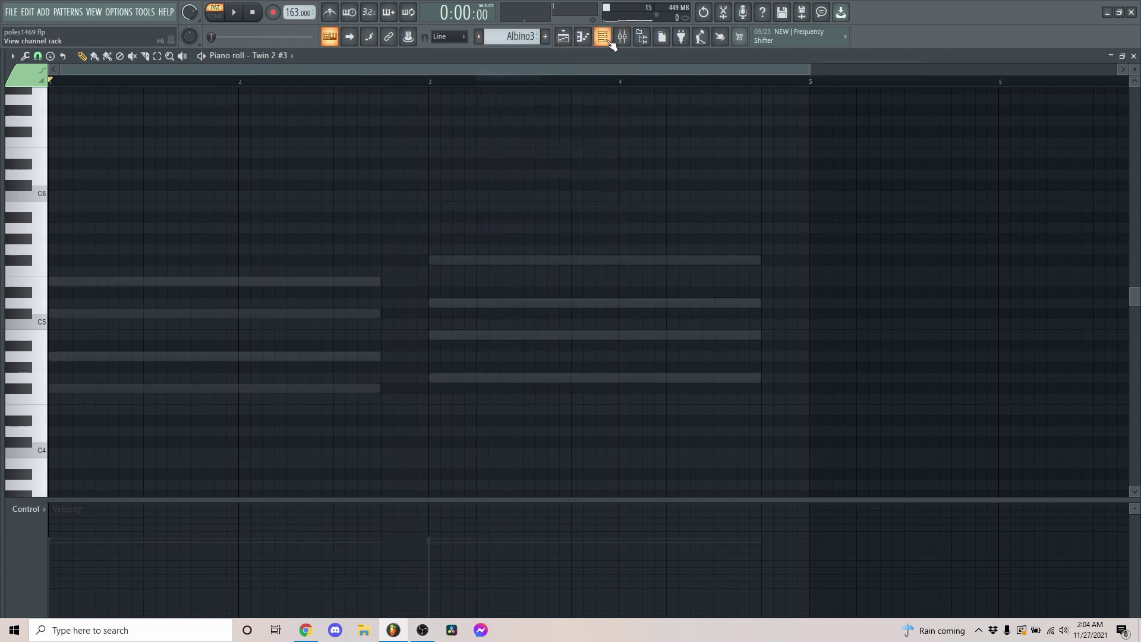
key("F6")
right_click(468, 313)
left_click(480, 313)
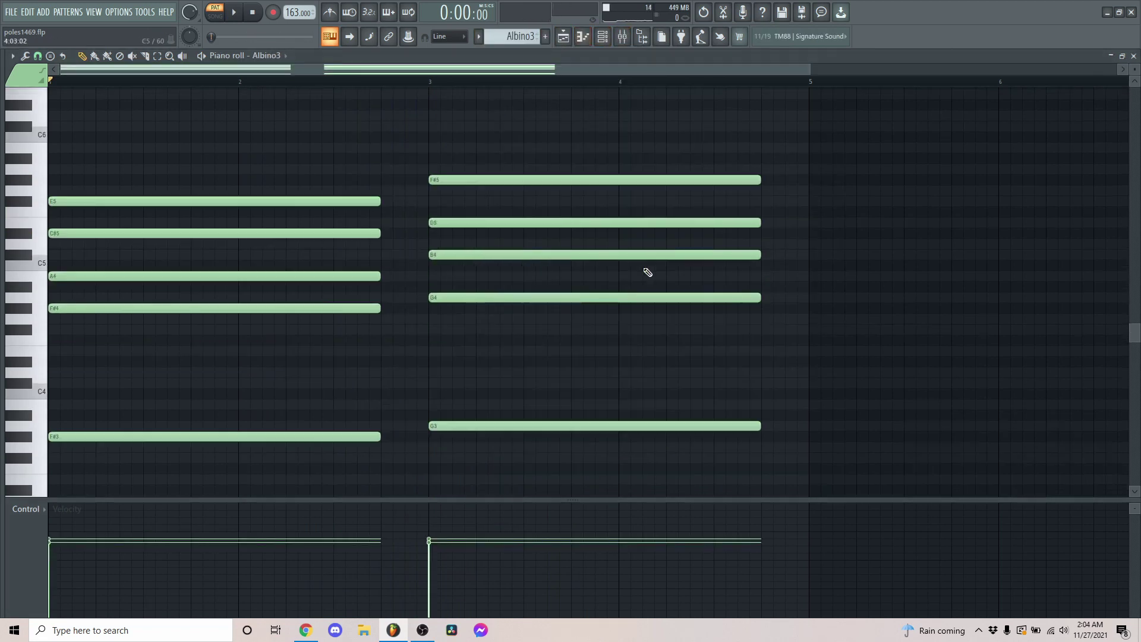
Step: Inspect the Albino3 synth settings and audition the chord pattern
left_click(612, 42)
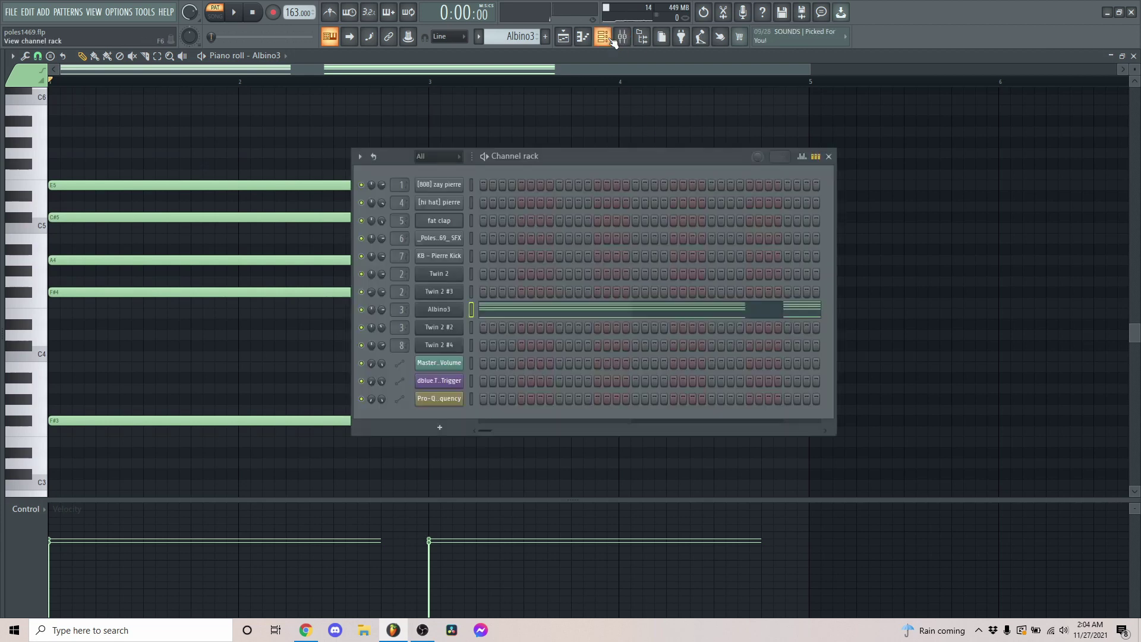
left_click(439, 312)
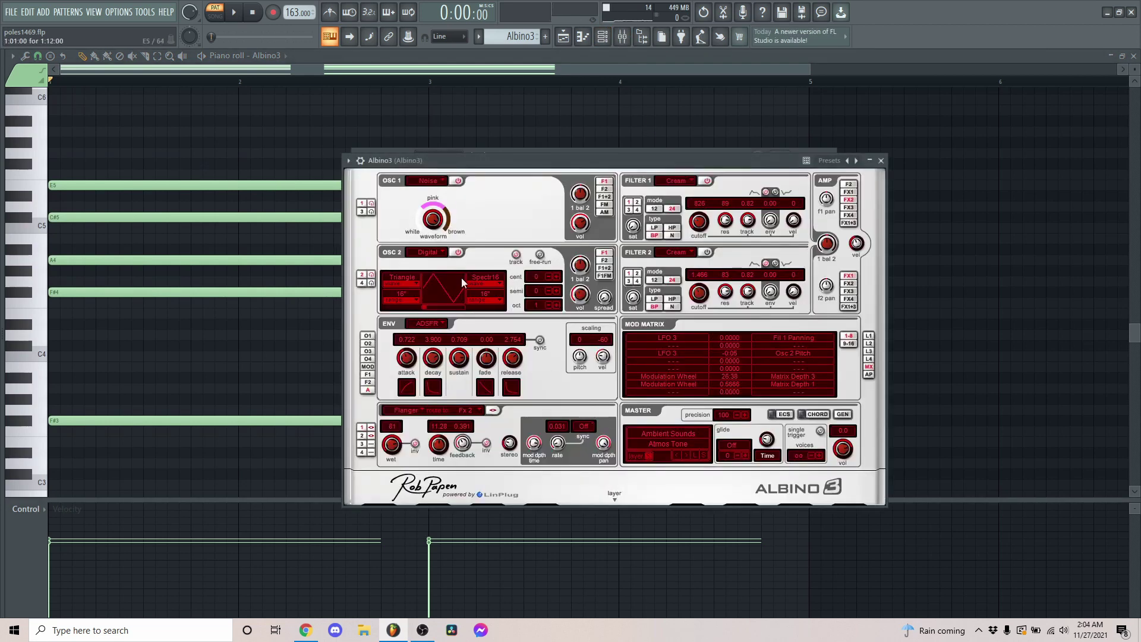
left_click(881, 160)
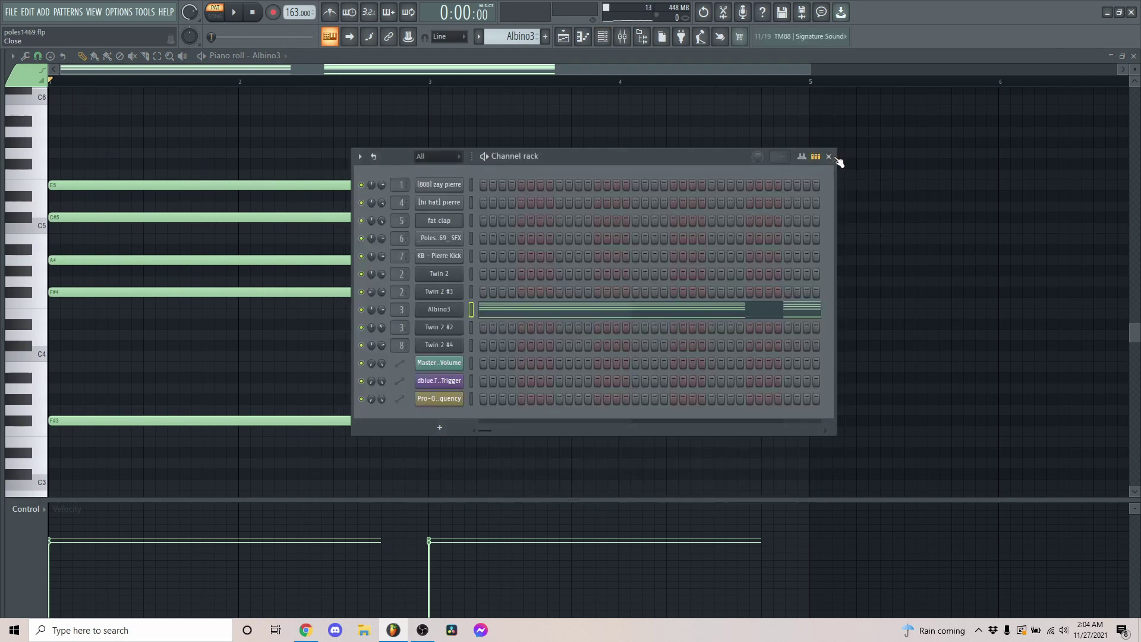
left_click(832, 157)
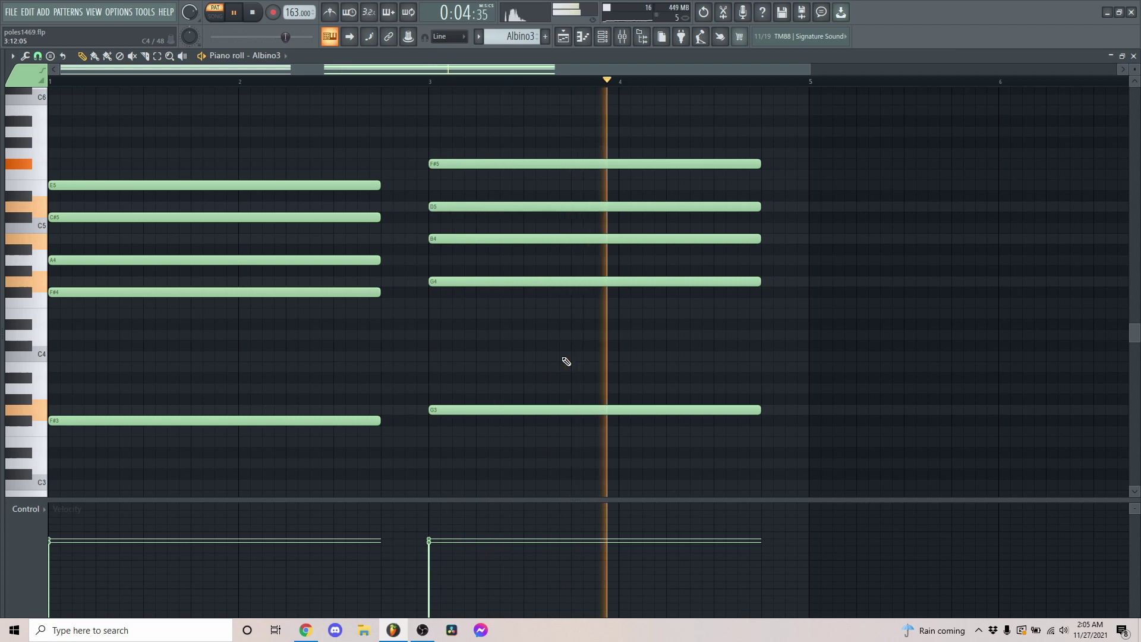
key("space")
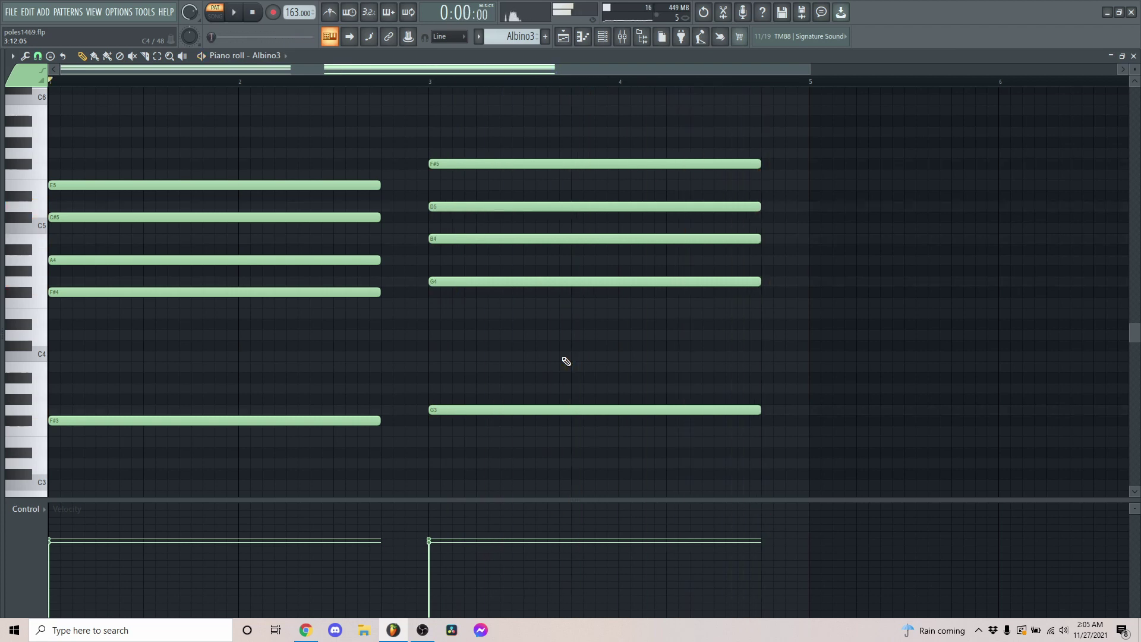
Step: Enable the Albino3 mixer track's effects, inspect its Pro-Q 3, Fruity Chorus and ValhallaVintageVerb plugins, and return to the piano roll
left_click(634, 36)
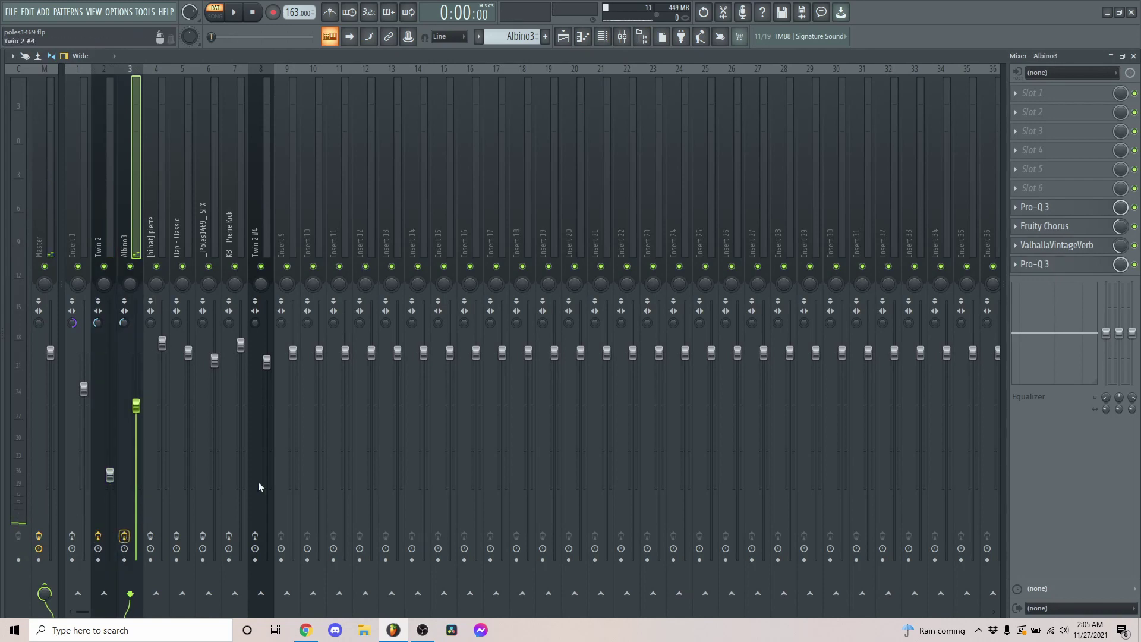
left_click(1059, 206)
left_click(1058, 207)
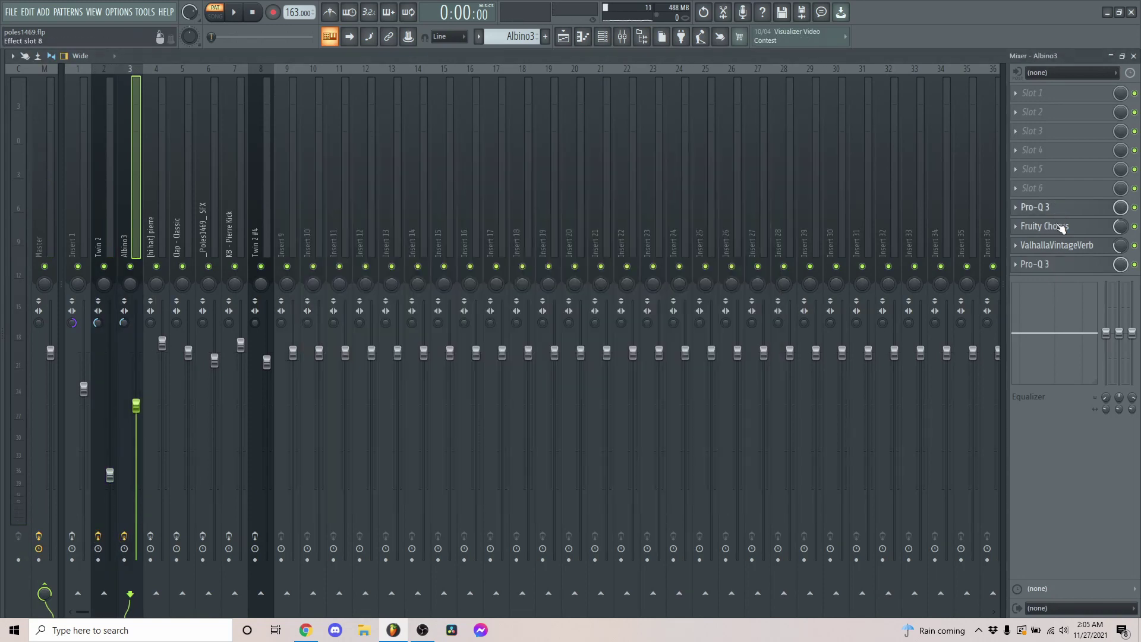
left_click(1059, 227)
left_click(1059, 227)
left_click(1059, 245)
left_click(1058, 246)
left_click(1058, 267)
left_click(1058, 268)
left_click(583, 37)
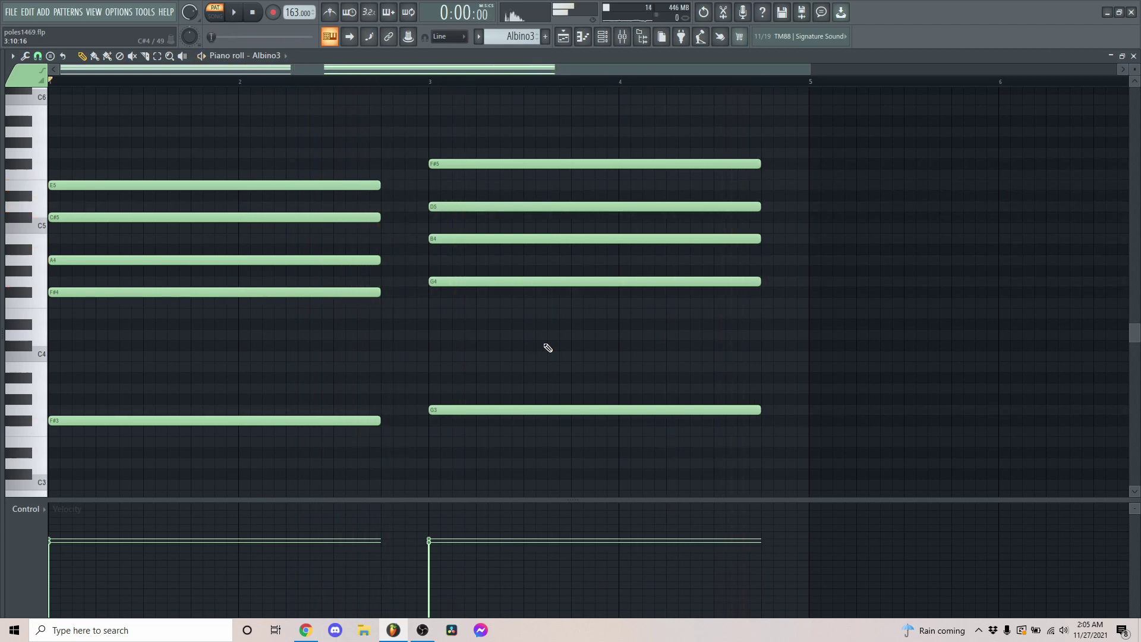
Step: Switch to the Twin 2 #2 pattern and show that channel's chords in the piano roll
left_click(479, 36)
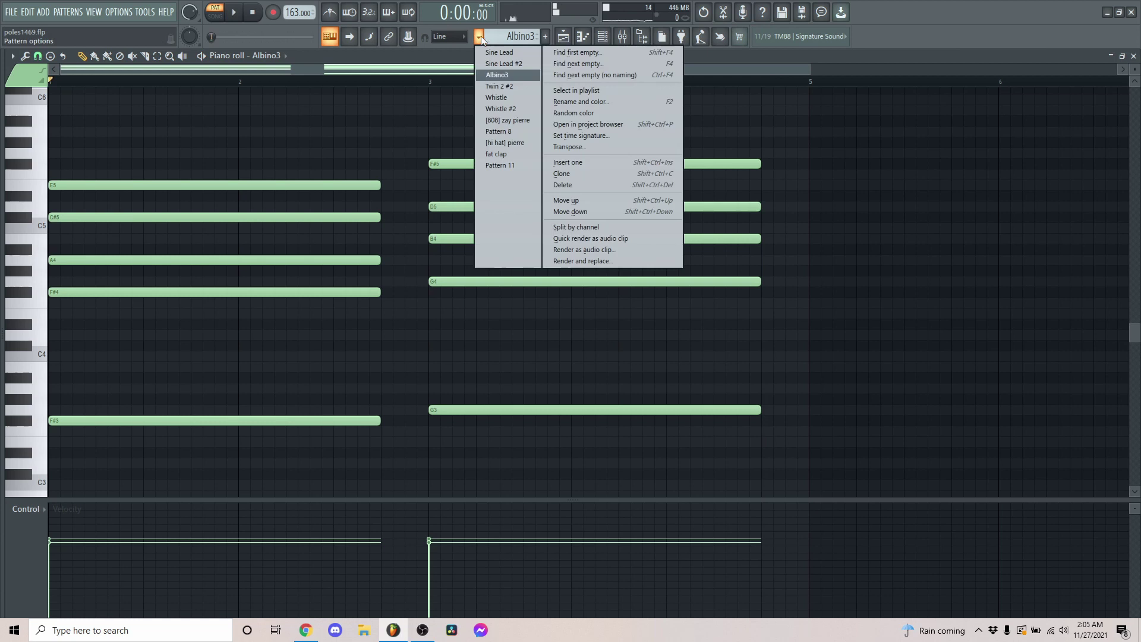
left_click(508, 95)
left_click(603, 37)
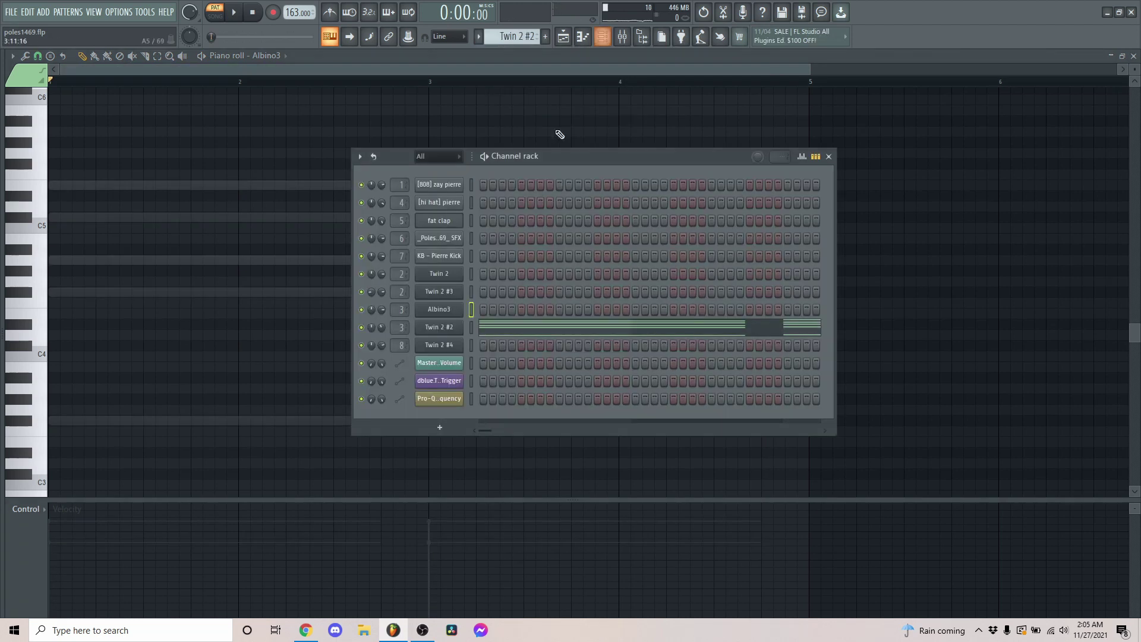
right_click(472, 326)
left_click(472, 326)
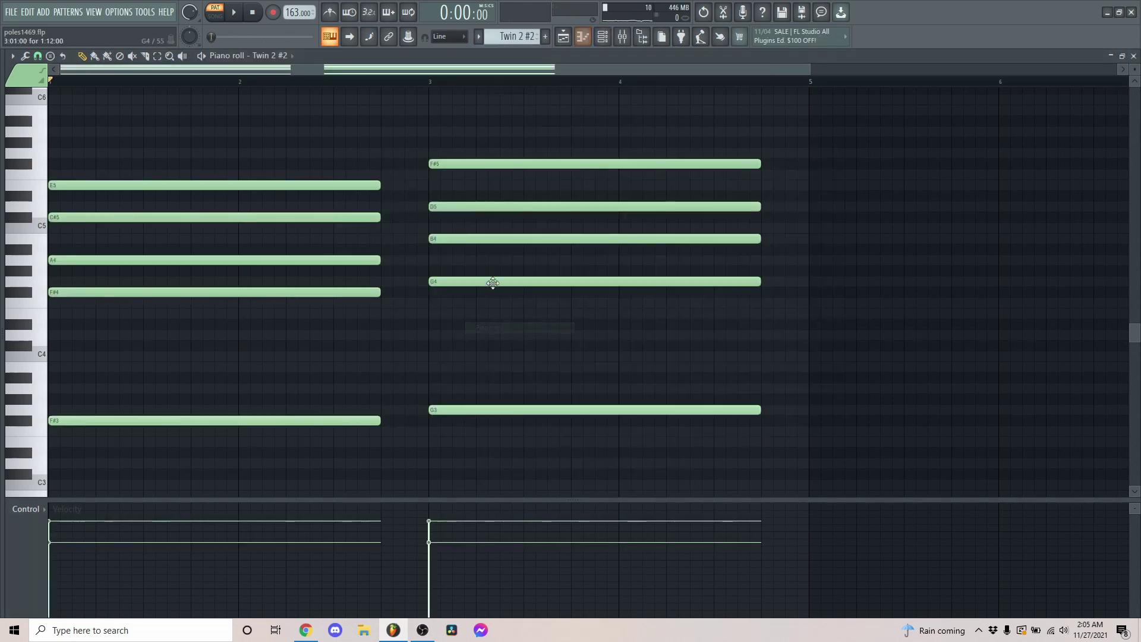
Step: Inspect the Twin 2 #2 channel's synth settings from the channel rack and close them again
left_click(601, 37)
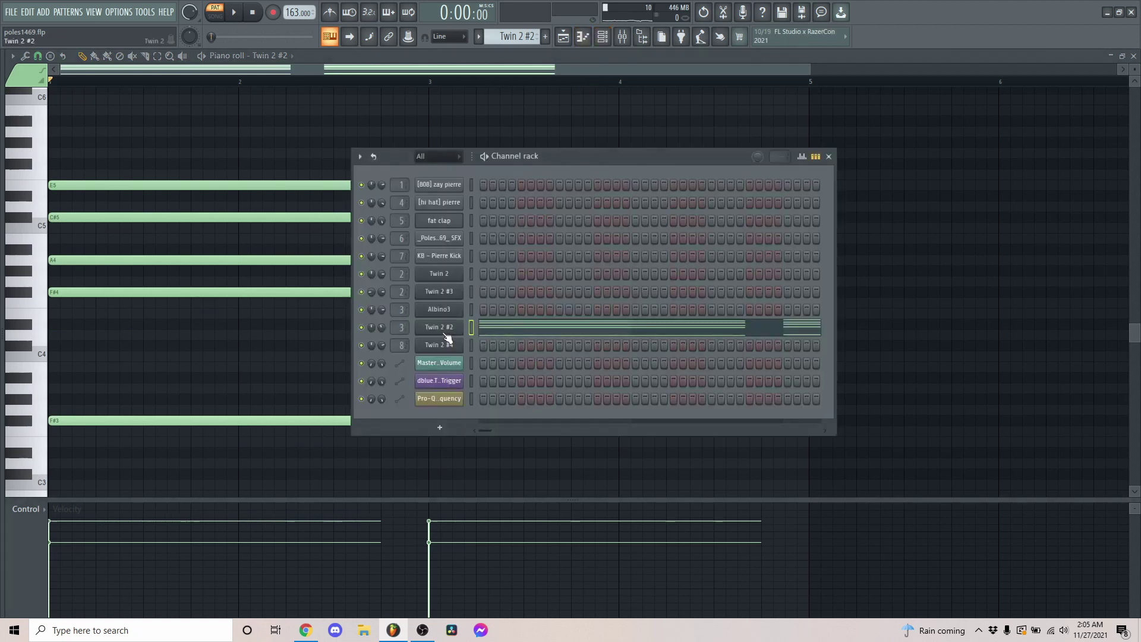
left_click(445, 332)
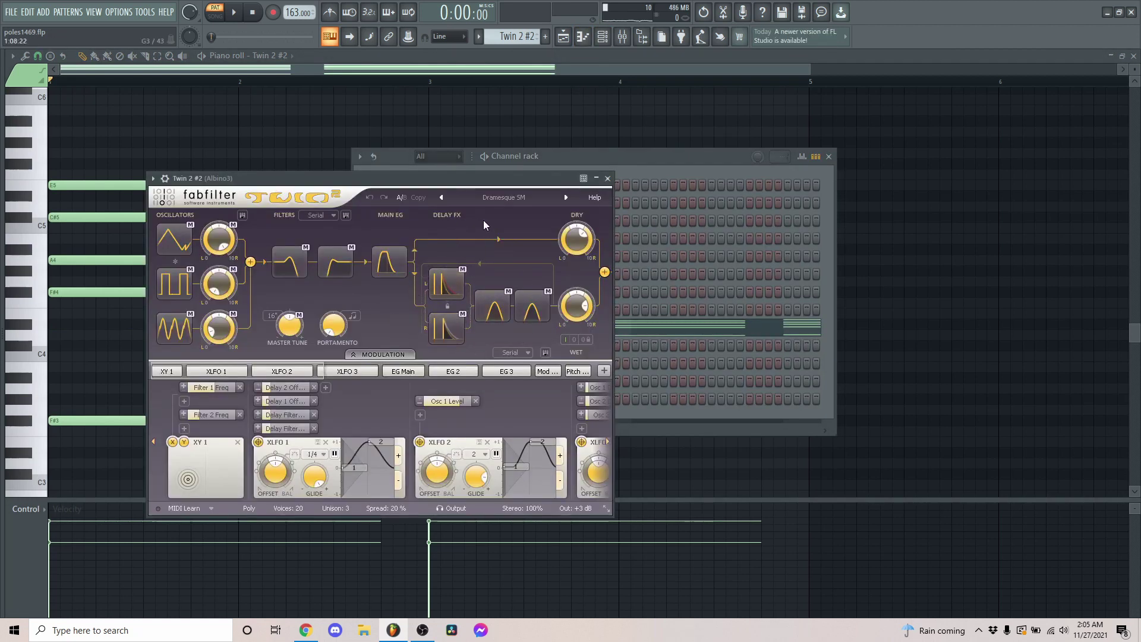
left_click(608, 179)
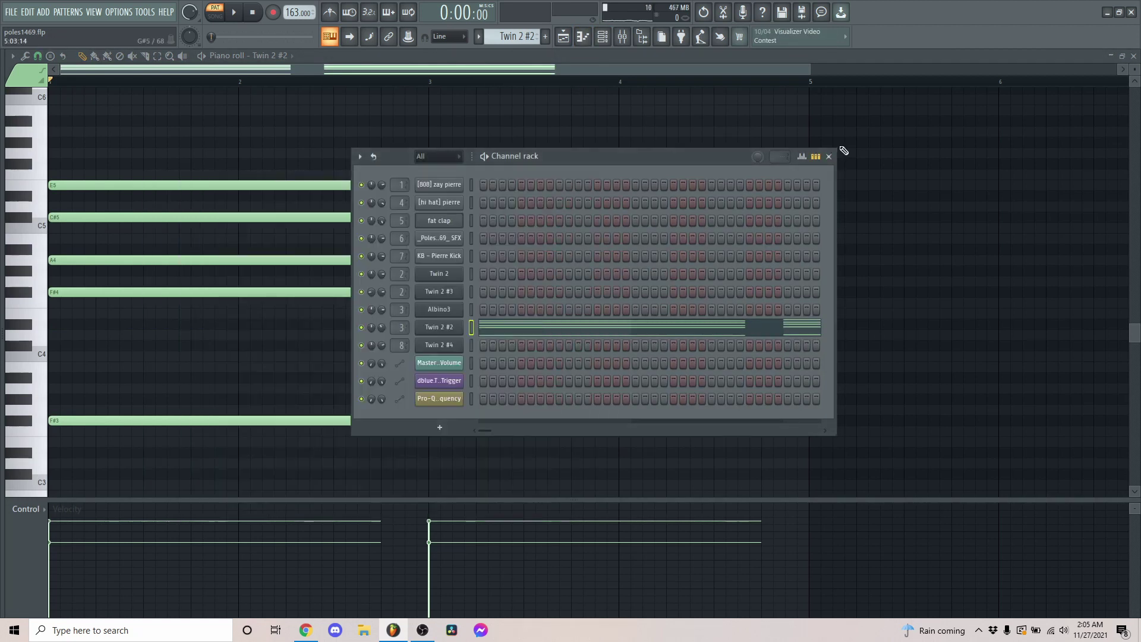
left_click(828, 156)
Step: Check the effects on the Albino3 mixer track, then audition the Twin 2 #2 chords in the piano roll
scroll(369, 246, "down", 2)
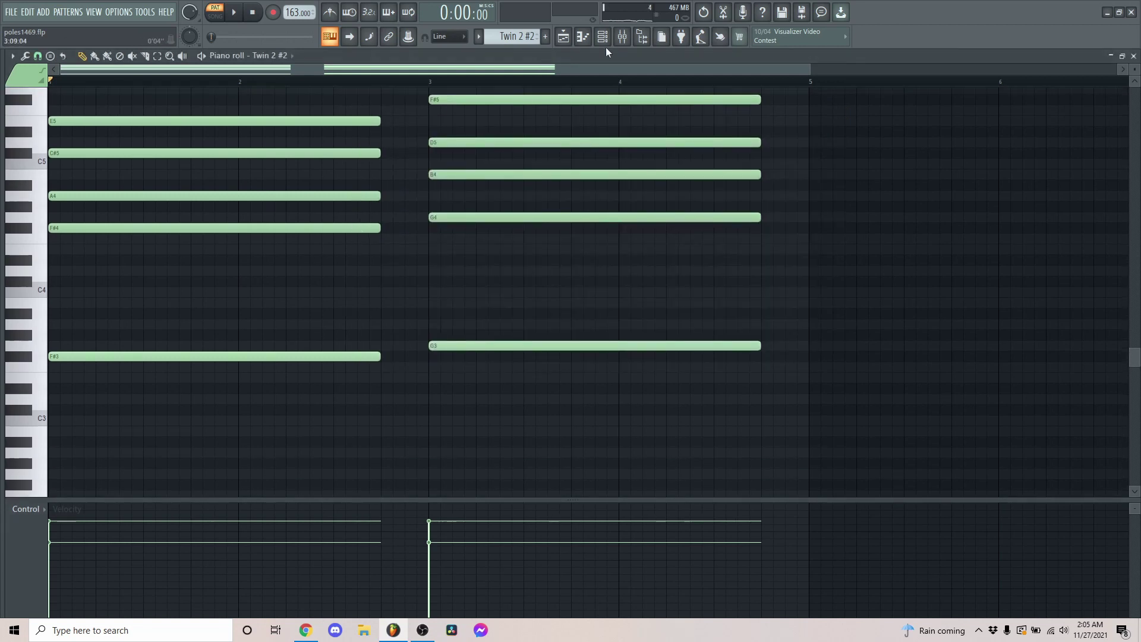
left_click(622, 38)
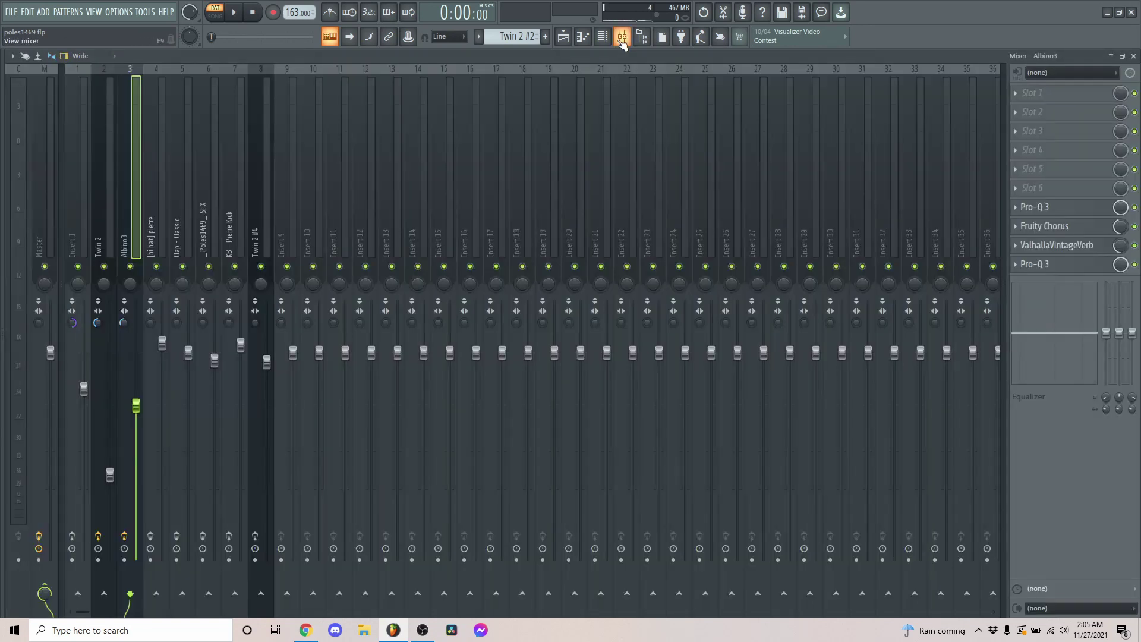
left_click(583, 38)
scroll(606, 273, "up", 2)
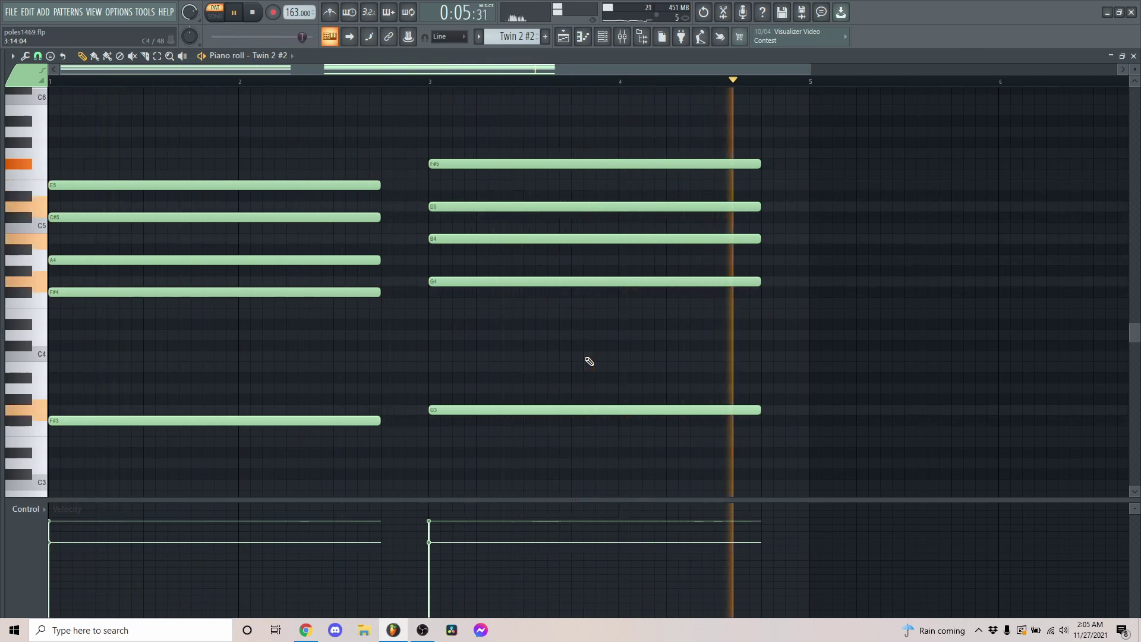
key("space")
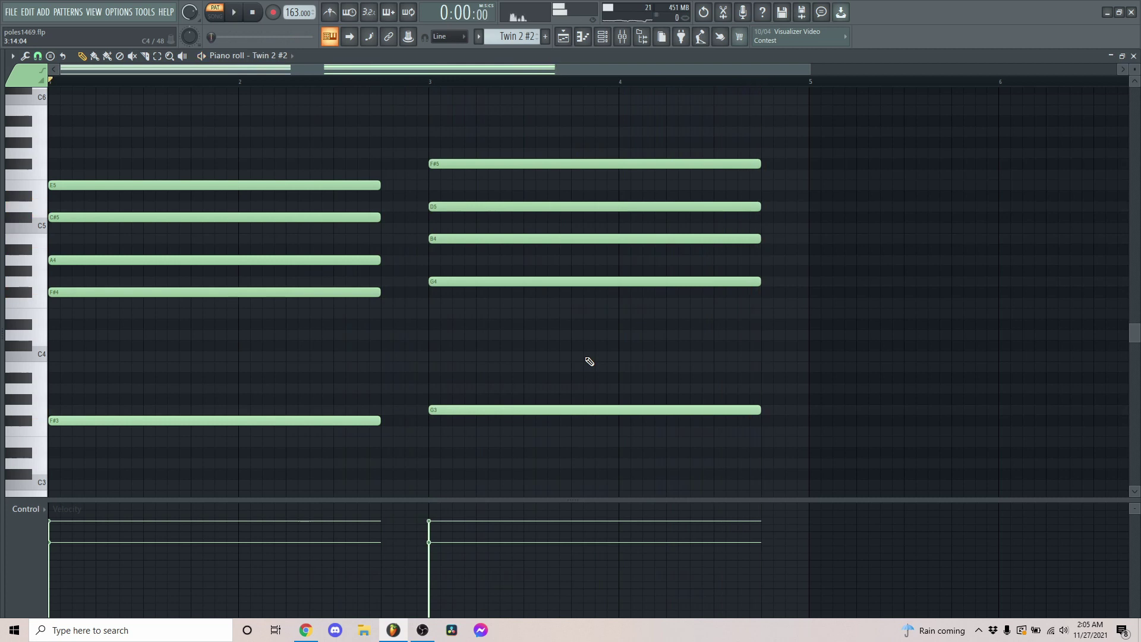
Step: Switch to the Whistle pattern and show the Twin 2 #4 channel's full eight-bar melody in the piano roll
left_click(479, 36)
left_click(496, 98)
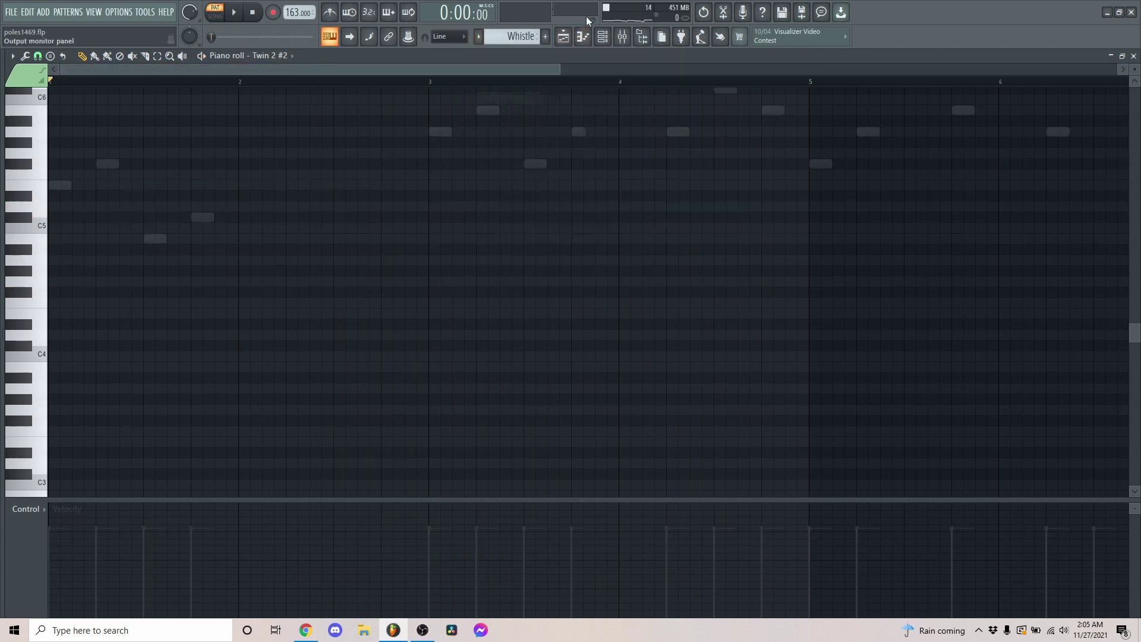
key("F6")
right_click(461, 339)
left_click(486, 341)
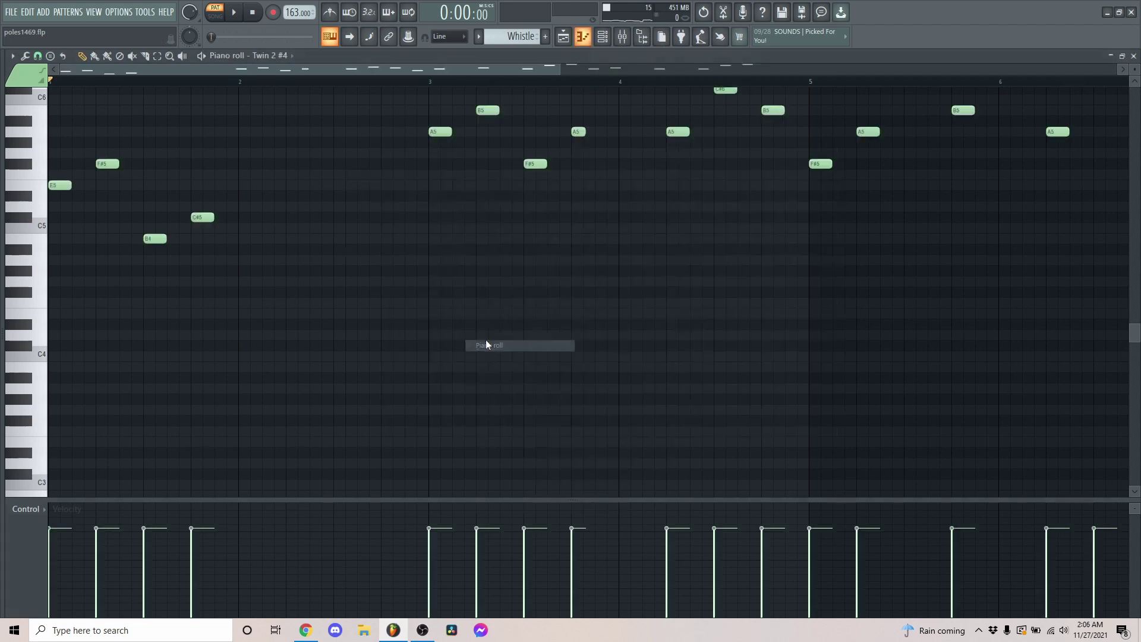
scroll(505, 208, "up", 1)
left_click_drag(560, 69, 1063, 119)
scroll(788, 225, "up", 2)
Step: Inspect the Twin 2 #4 synth settings and audition the Whistle melody
left_click(600, 33)
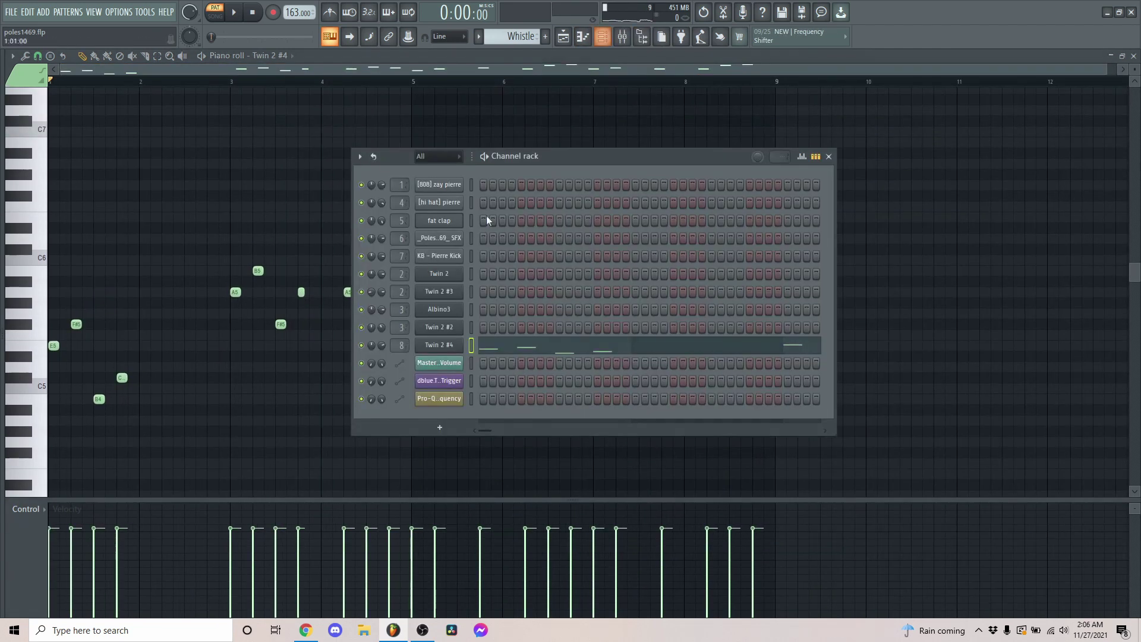
left_click(428, 346)
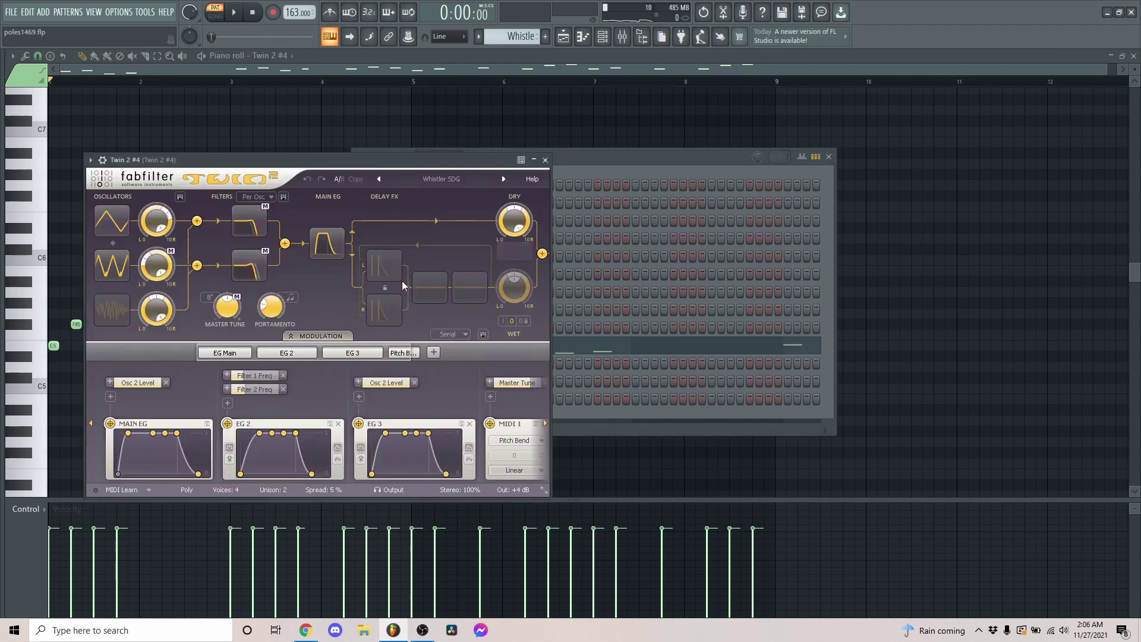
left_click(545, 161)
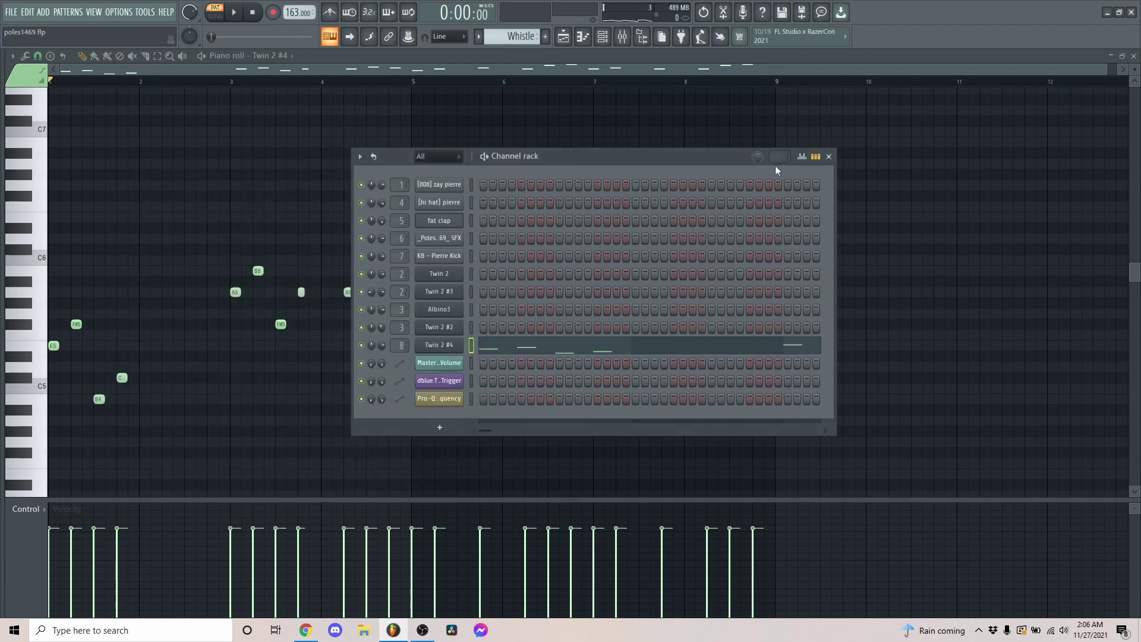
left_click(829, 156)
key("space")
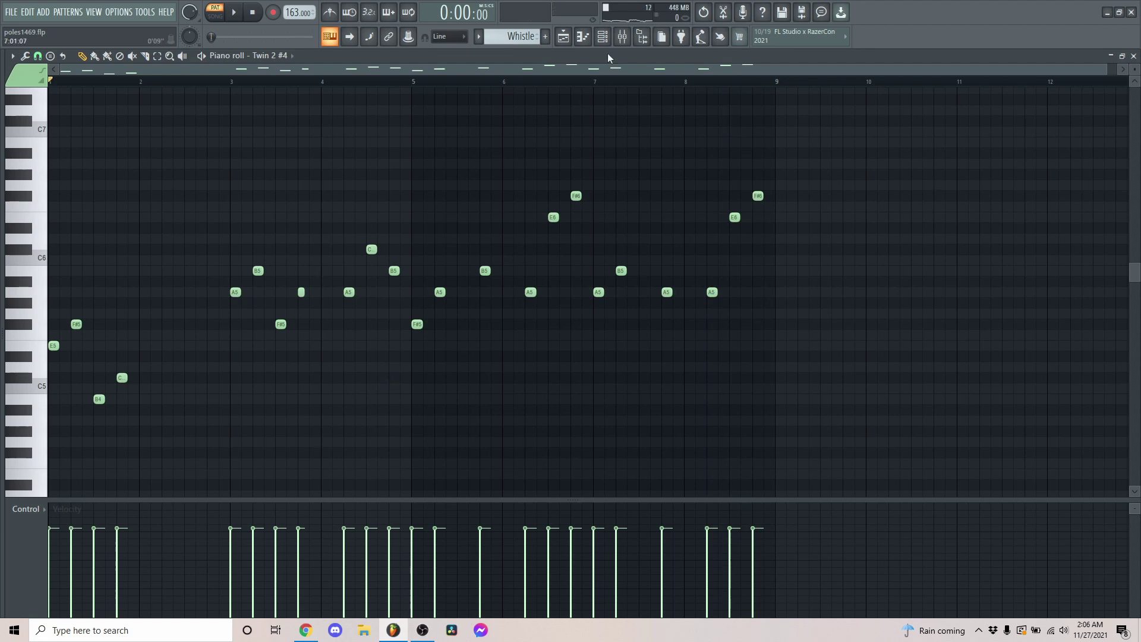
Step: Enable the Twin 2 #4 mixer track's effects and inspect its Pro-Q 3 equalizer curve
left_click(632, 38)
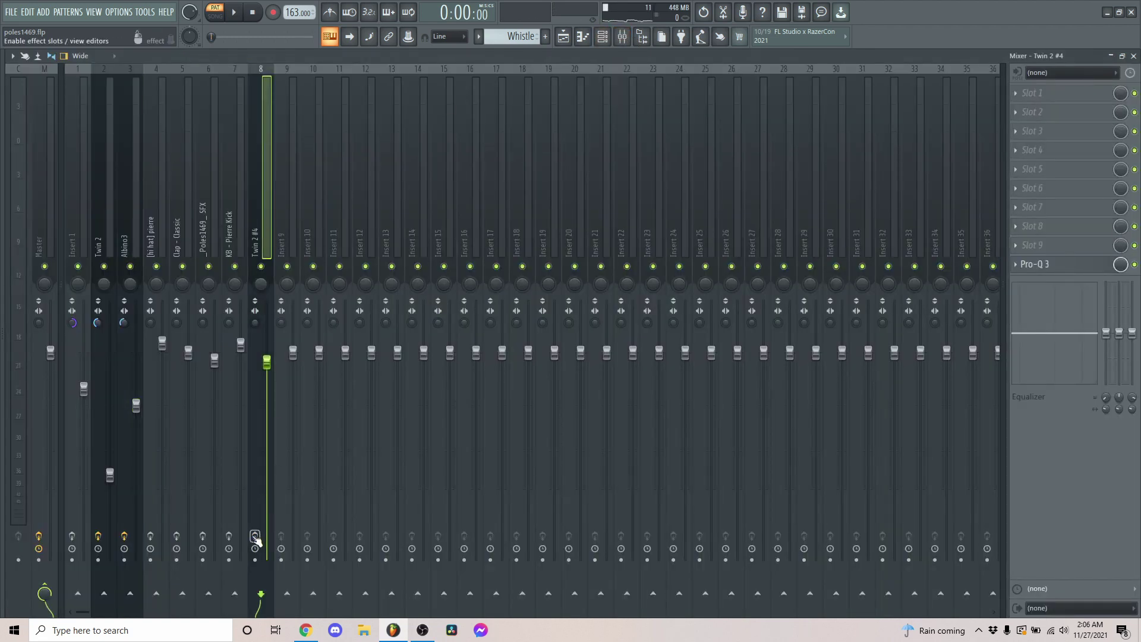
left_click(1064, 270)
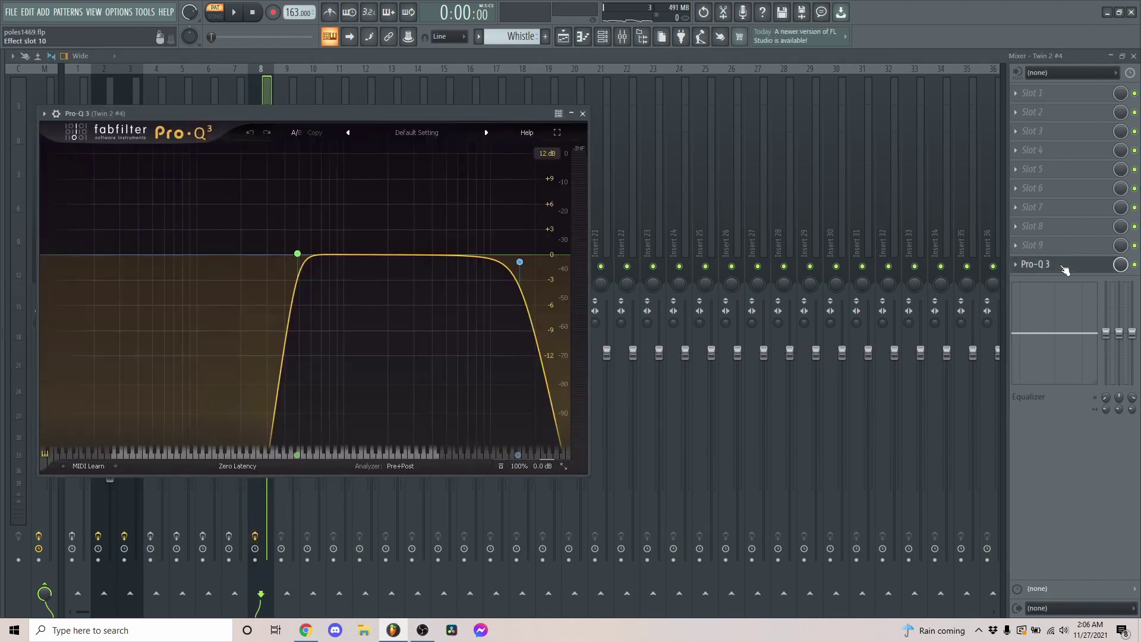
left_click(1064, 270)
Step: Switch to the Whistle #2 pattern, show its Twin 2 #4 melody in the piano roll and audition it
left_click(477, 38)
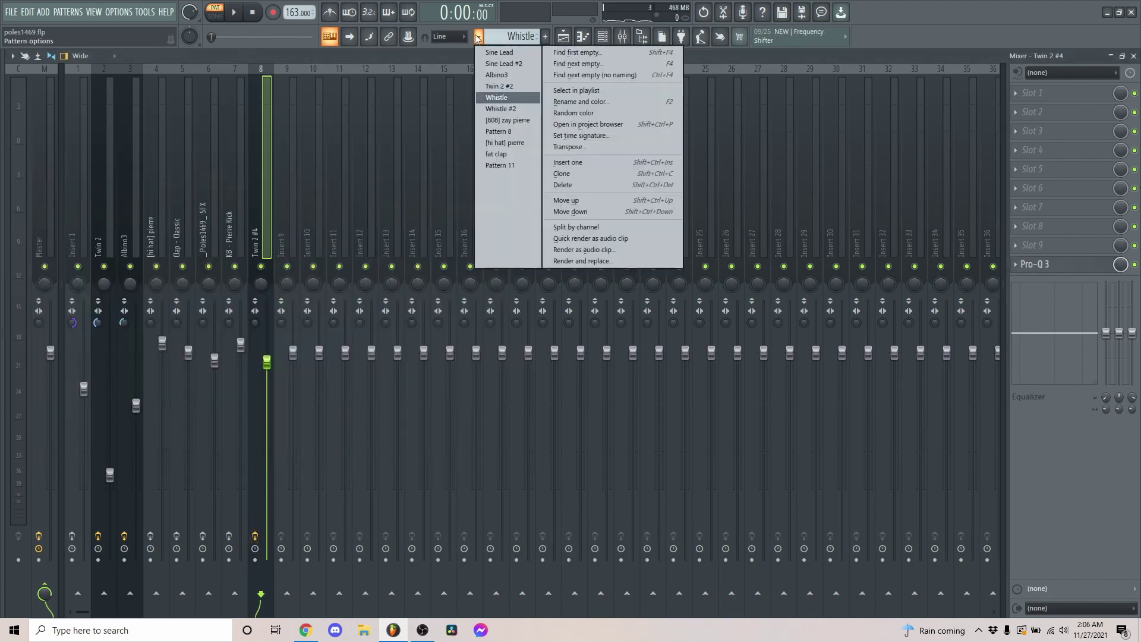
left_click(526, 110)
left_click(602, 37)
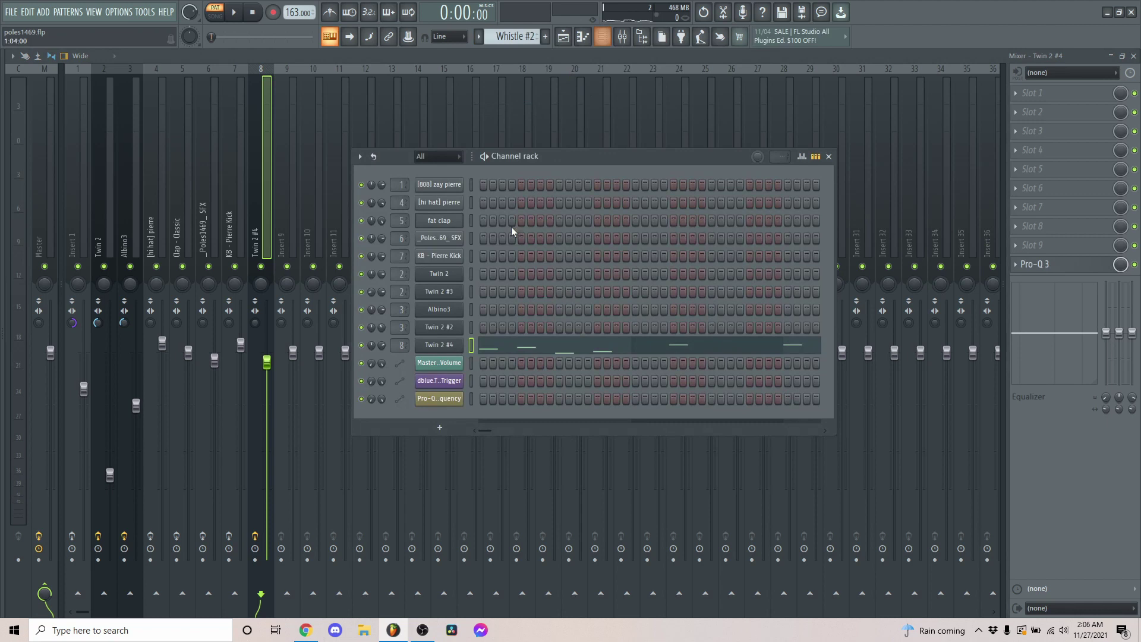
right_click(465, 339)
left_click(580, 123)
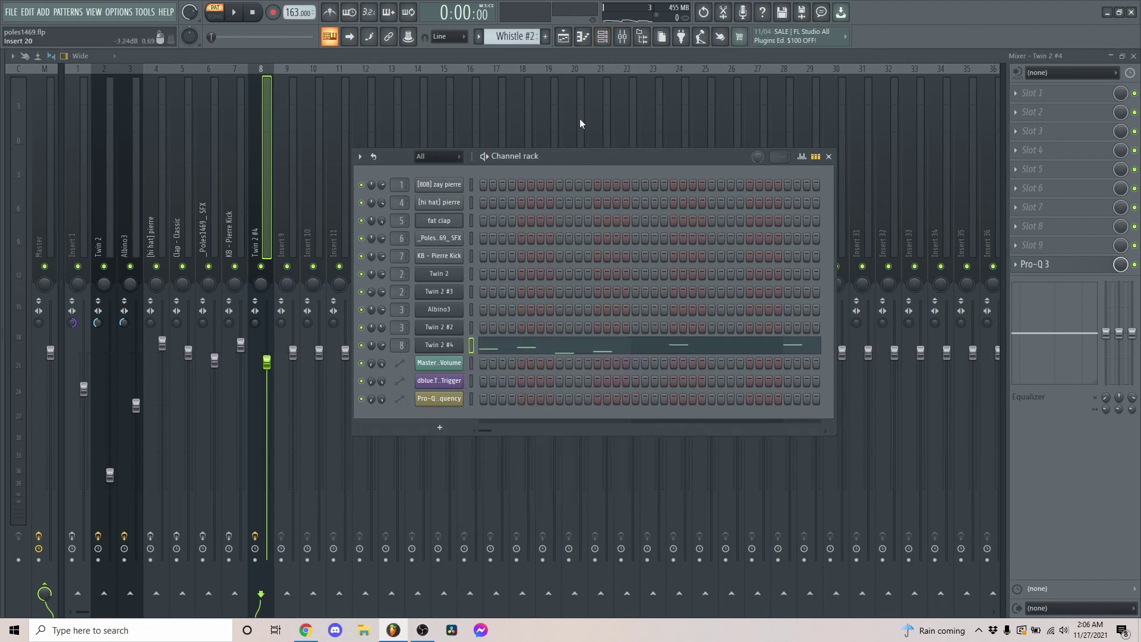
left_click(587, 36)
key("space")
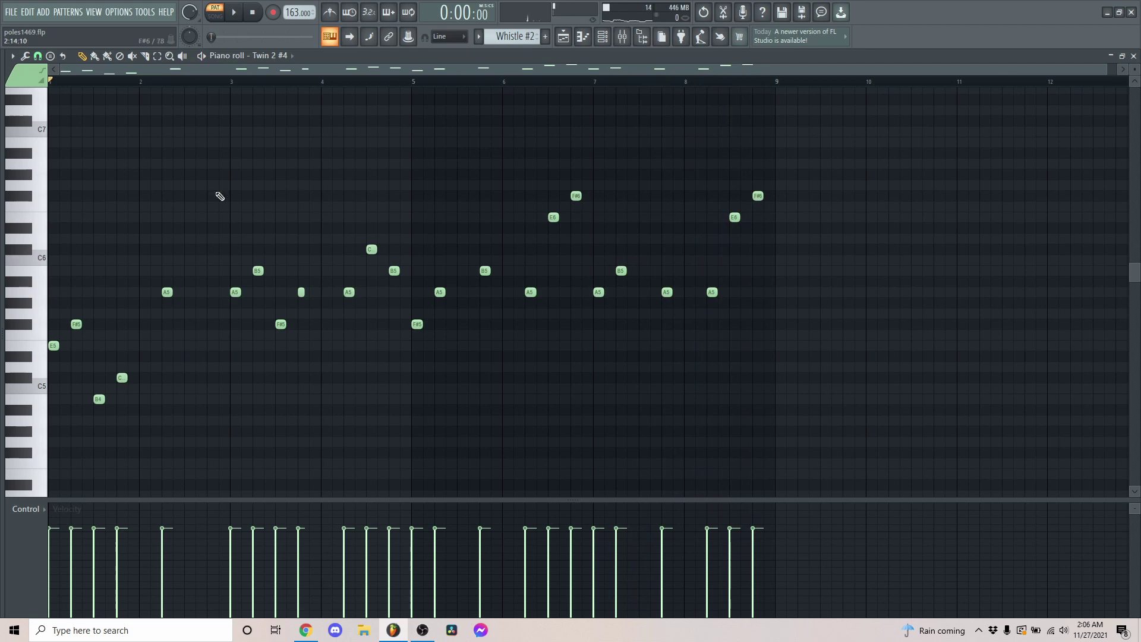
Step: Switch to the [808] zay pierre pattern and show that channel's notes in the piano roll
left_click(479, 39)
left_click(506, 111)
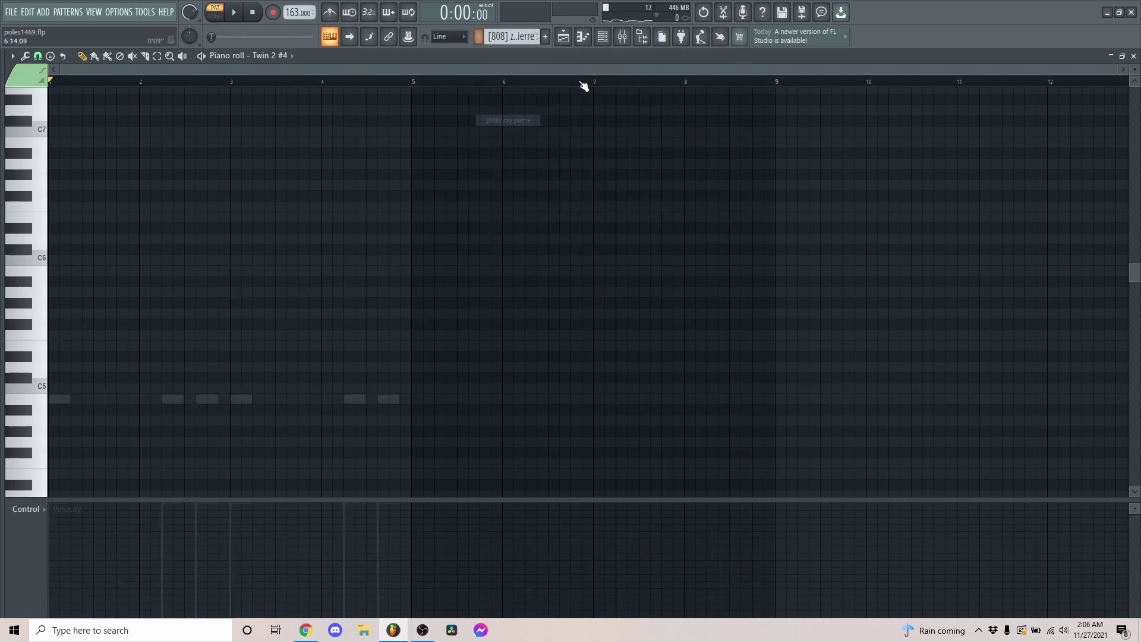
left_click(612, 38)
right_click(437, 181)
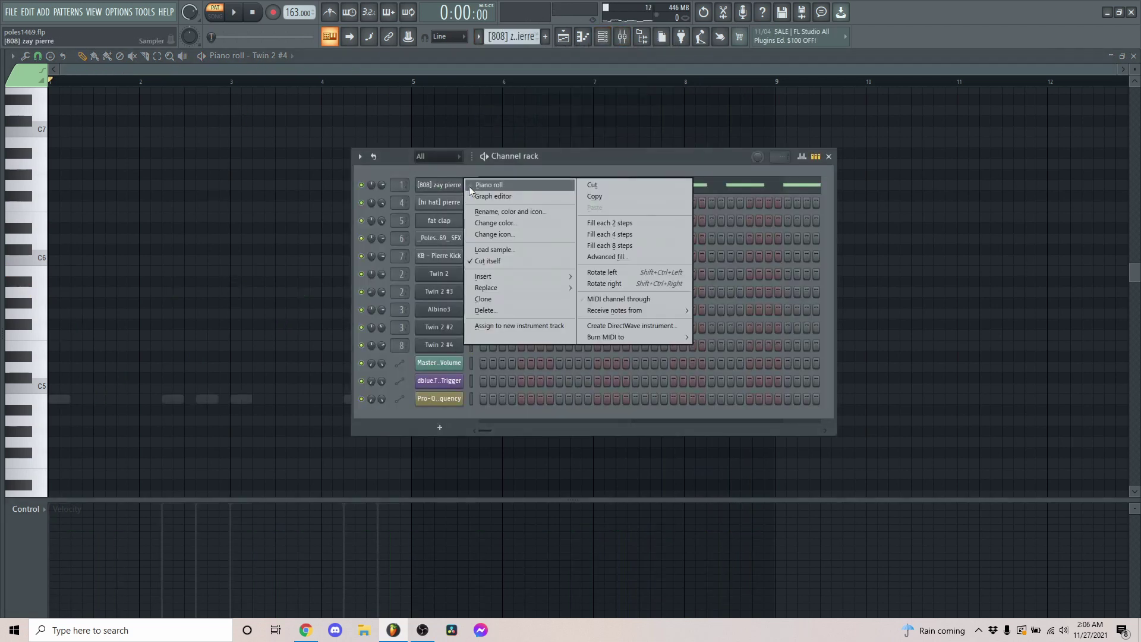
left_click(484, 185)
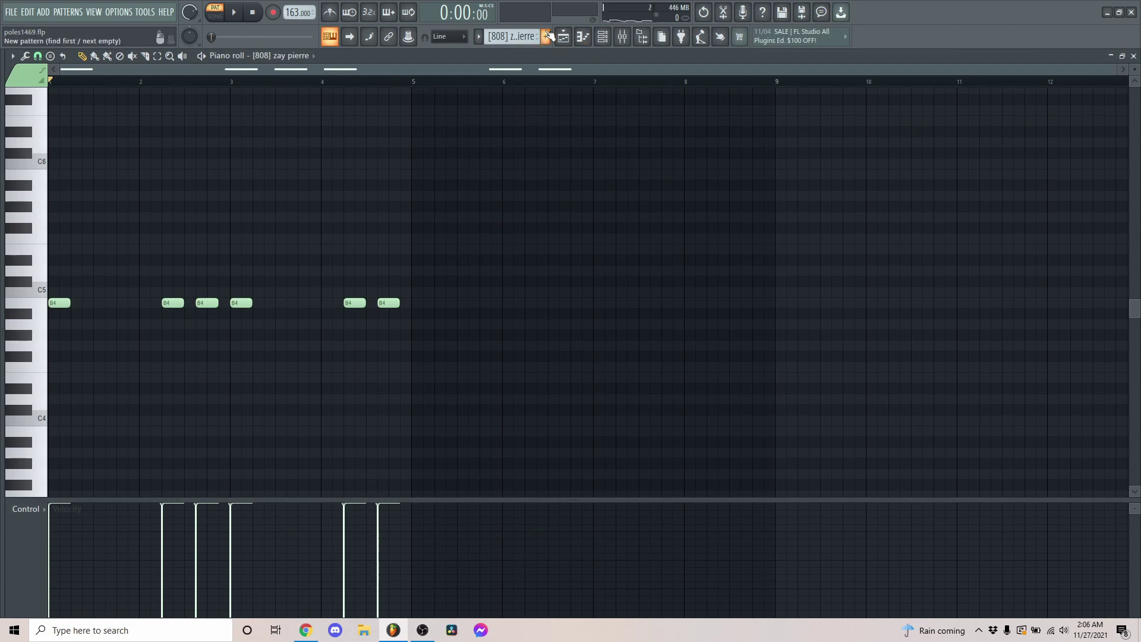
Step: Inspect the [808] zay pierre sampler settings, comparing the waveform with Normalize on and off, and close them
left_click(612, 46)
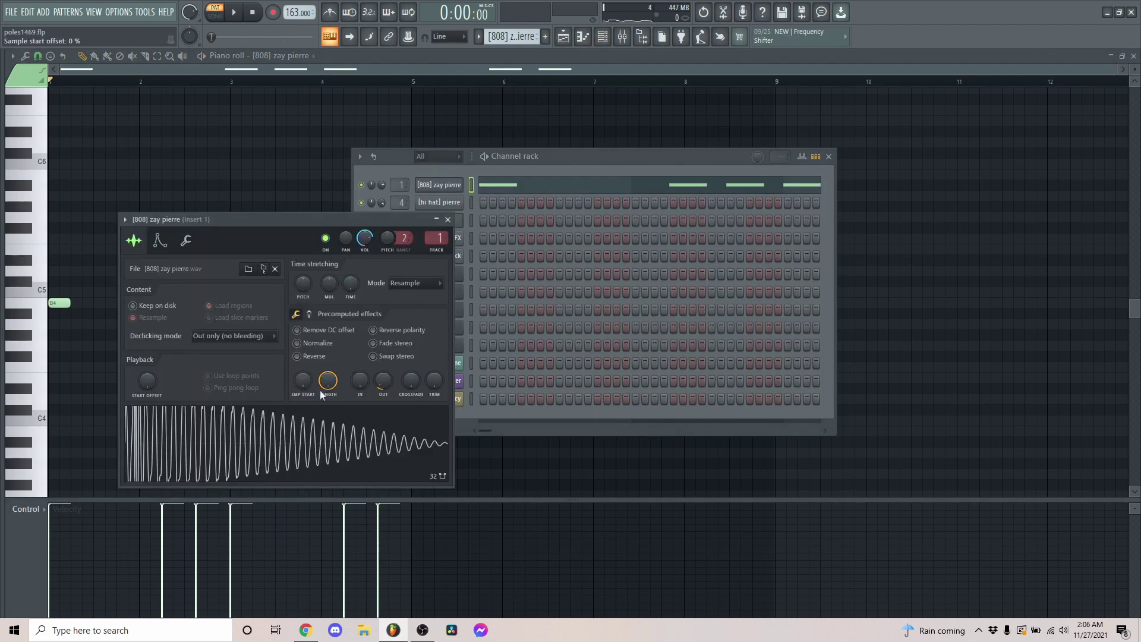
left_click(297, 343)
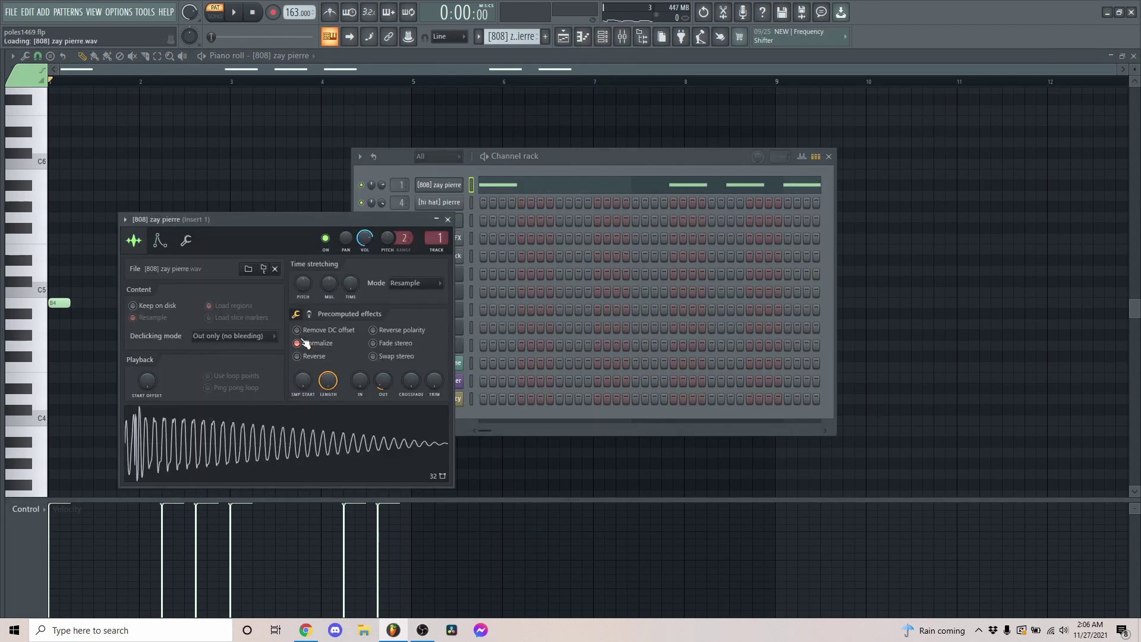
left_click(297, 342)
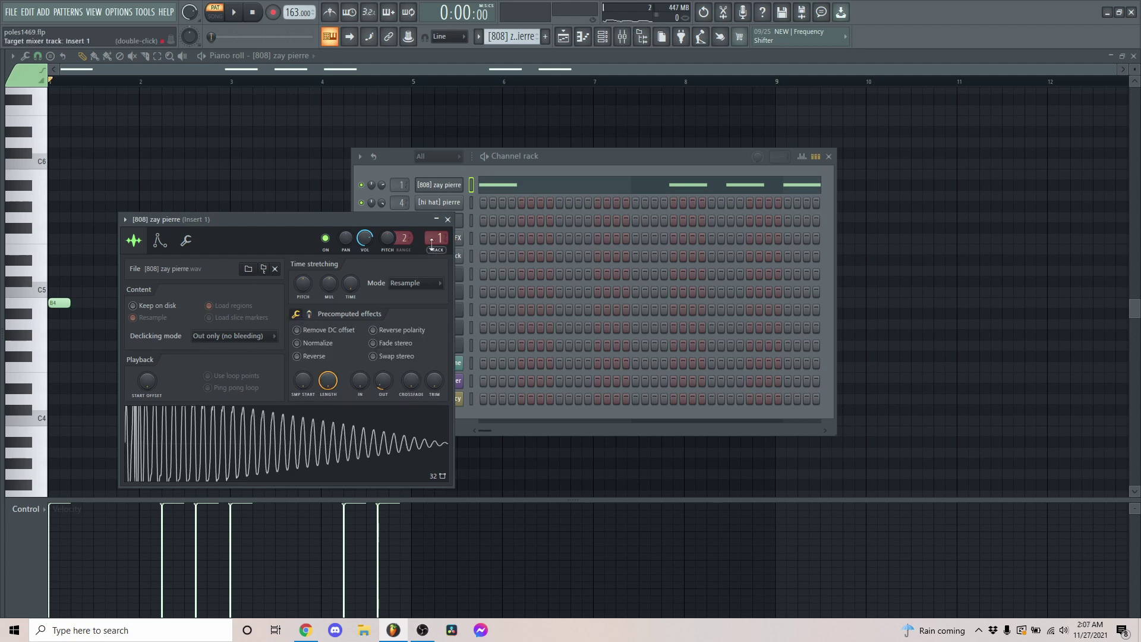
left_click(448, 220)
left_click(829, 157)
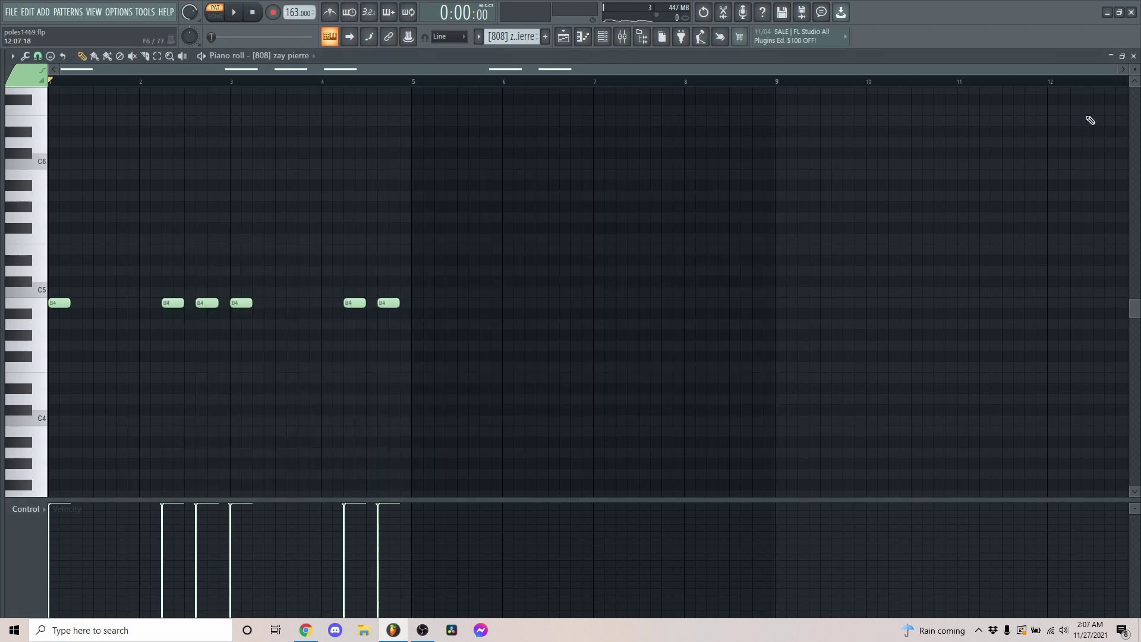
Step: Audition the four-bar [808] zay pierre pattern in the piano roll
left_click_drag(1116, 63, 916, 127)
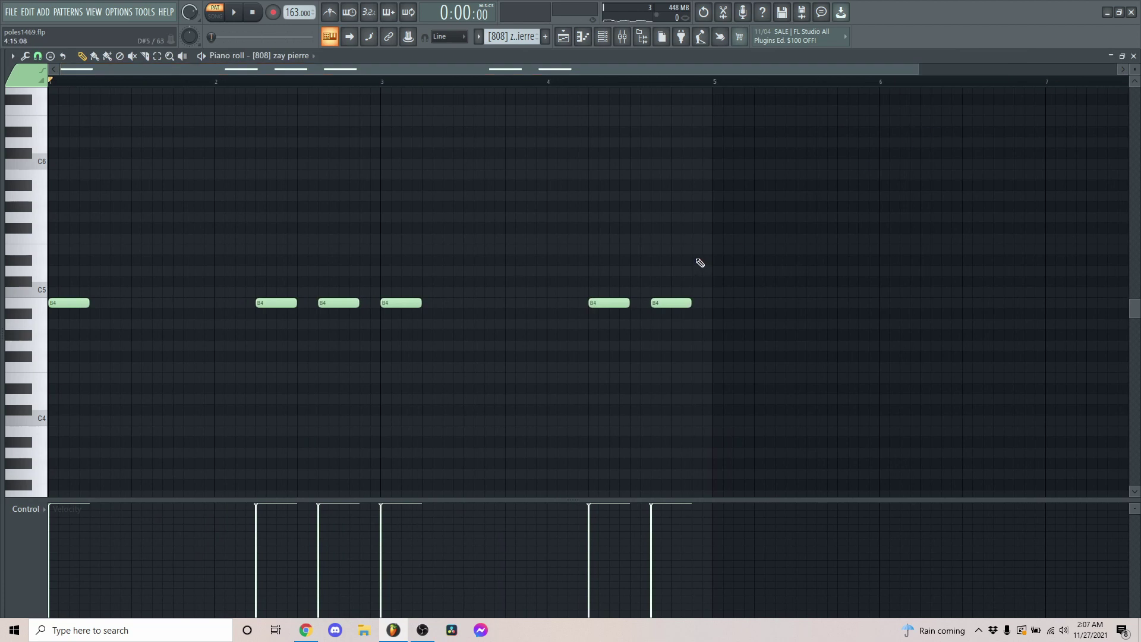
key("space")
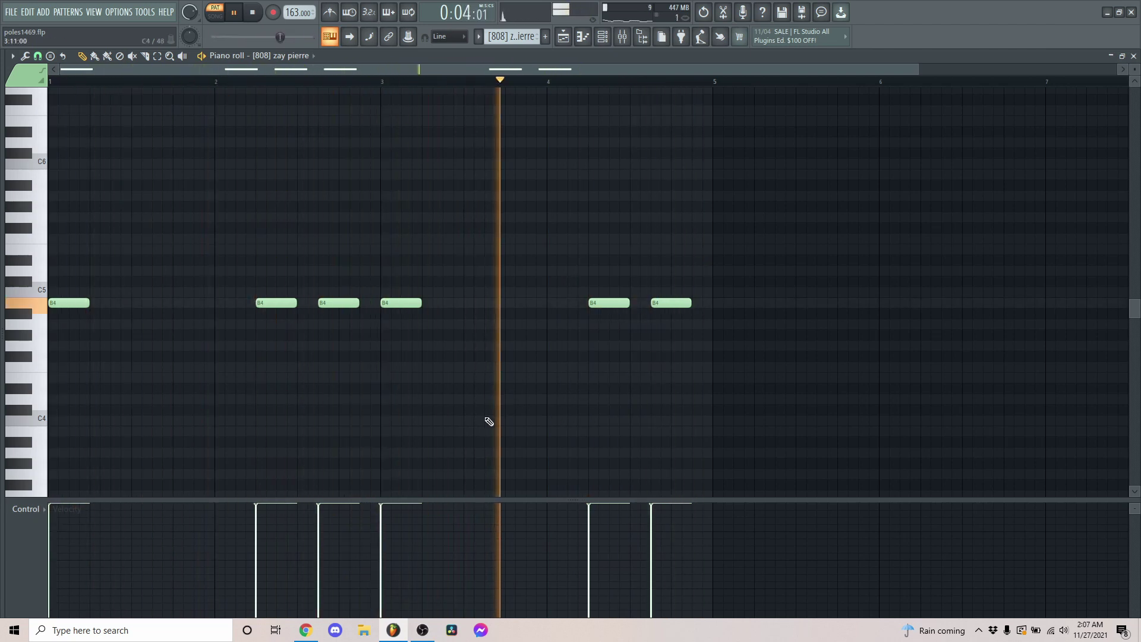
key("space")
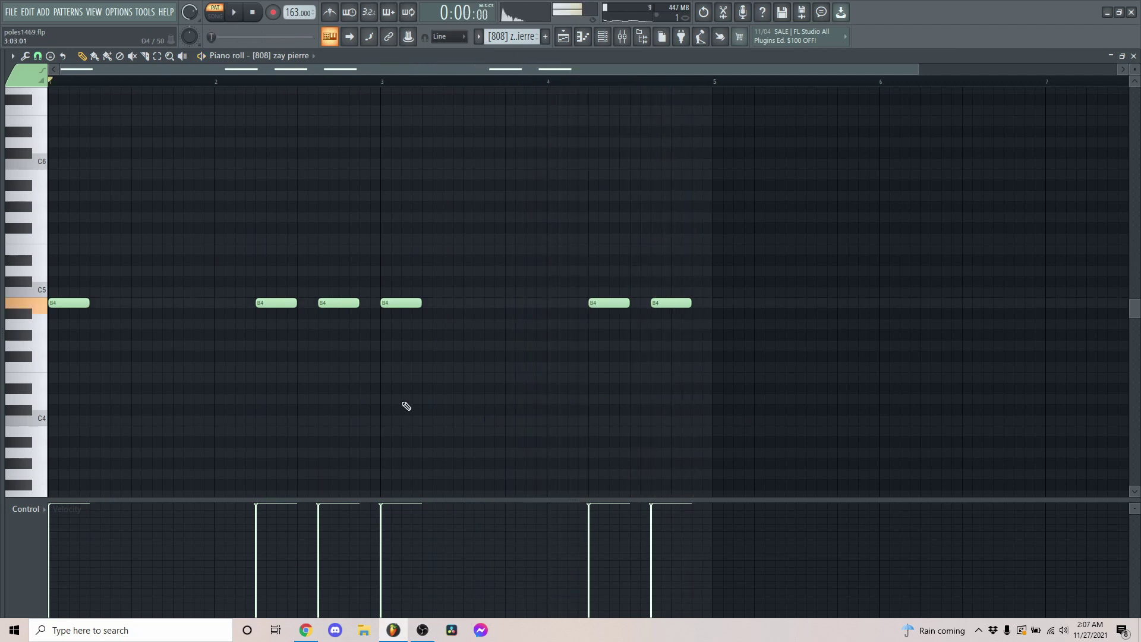
Step: Enable the effects on the 808's mixer track, Insert 1, and inspect its Pro-Q 3 equalizer curve
left_click(624, 37)
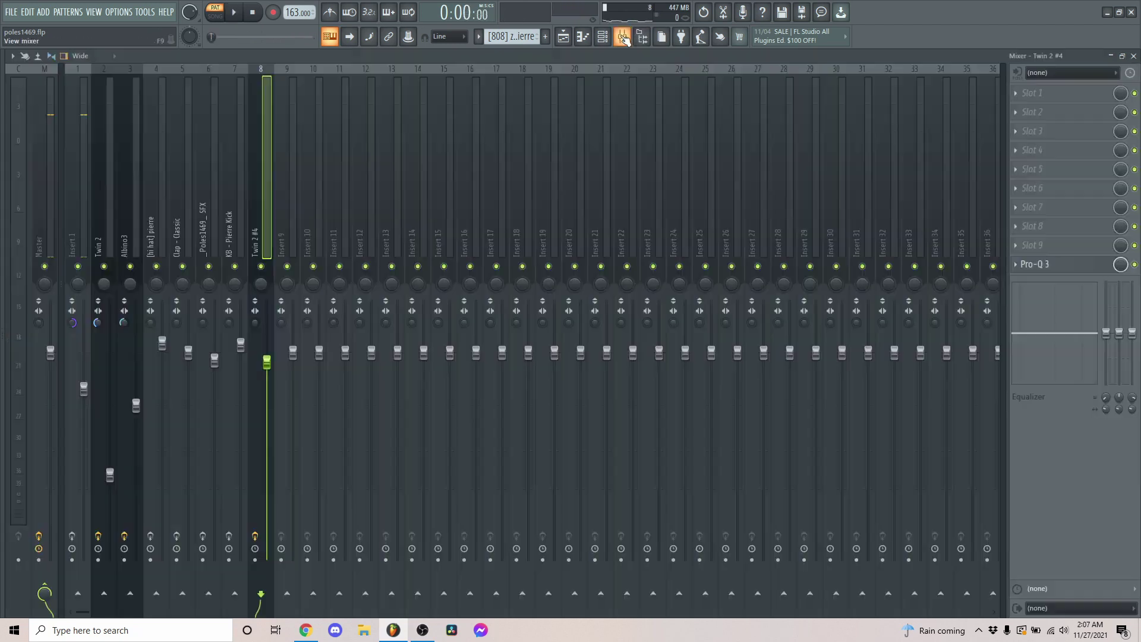
left_click(83, 188)
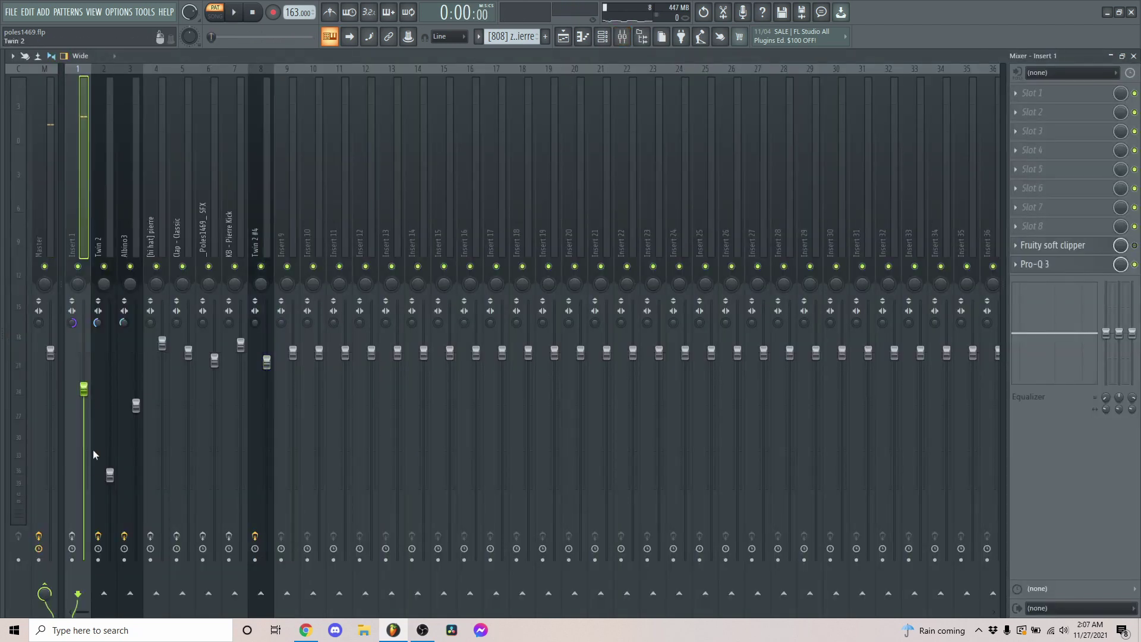
left_click(1075, 269)
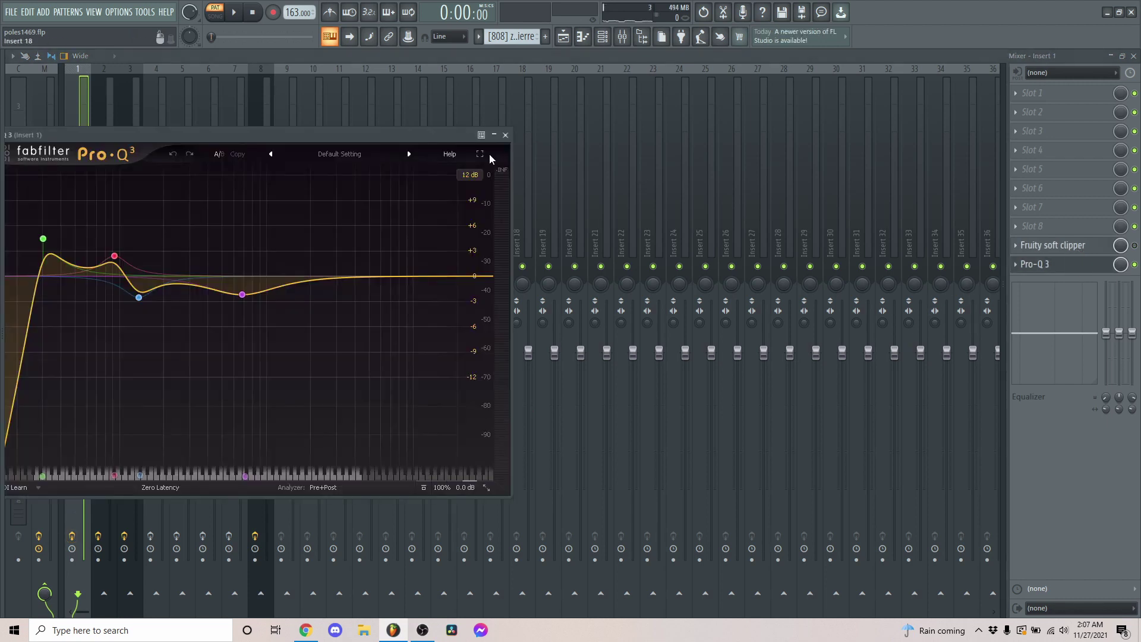
left_click_drag(426, 139, 816, 137)
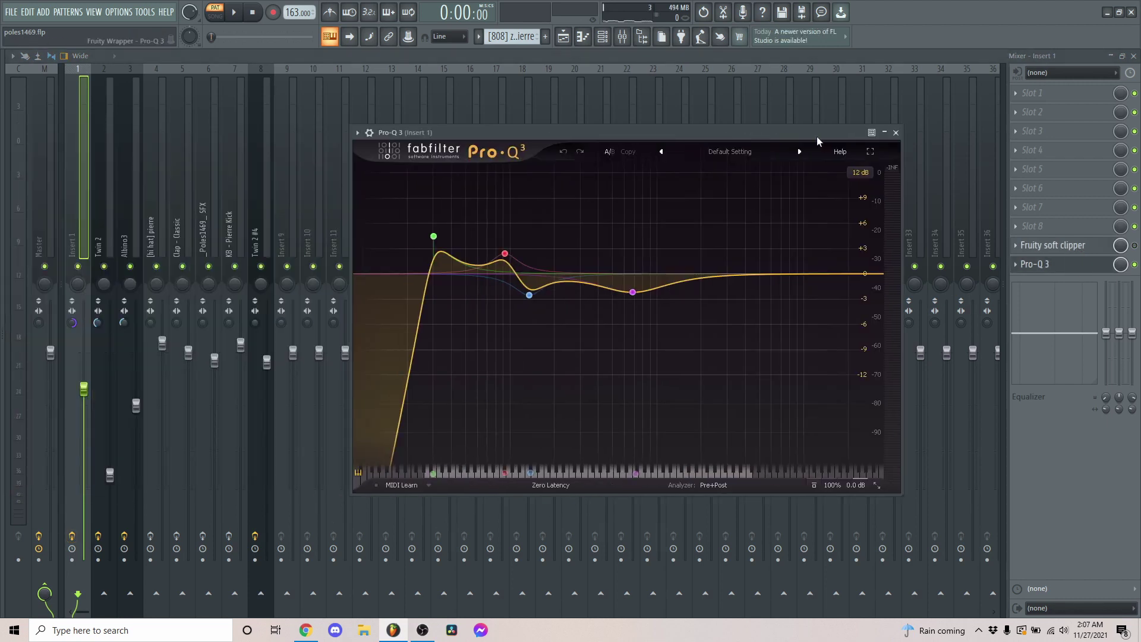
left_click(894, 133)
Step: Return to the piano roll and audition the 808 pattern with its mixer effects enabled
left_click(582, 39)
key("space")
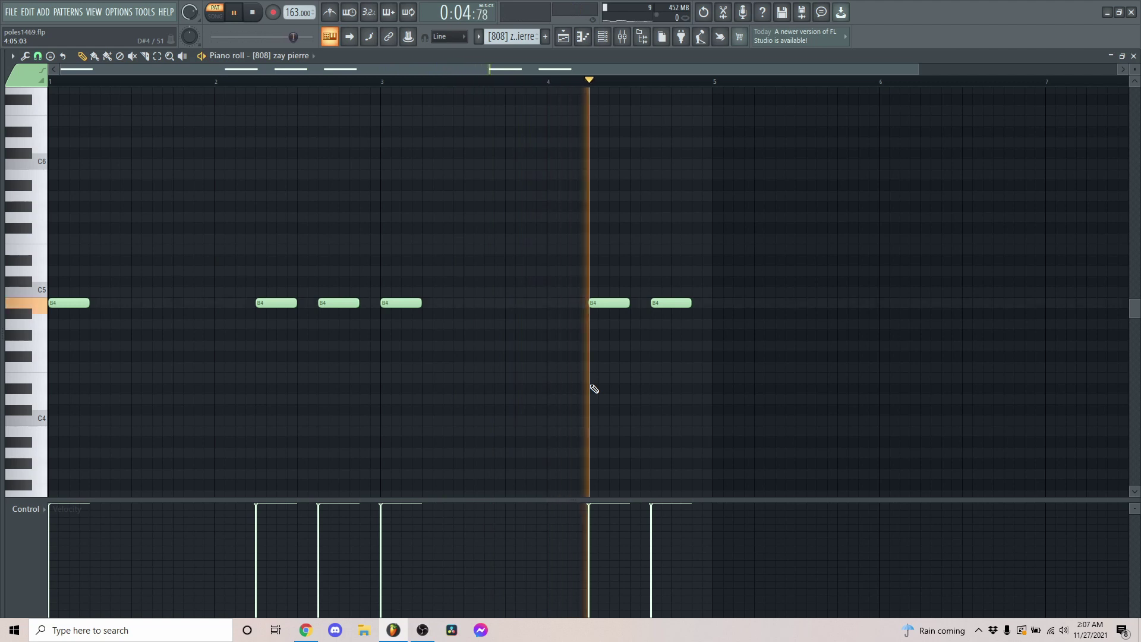
key("space")
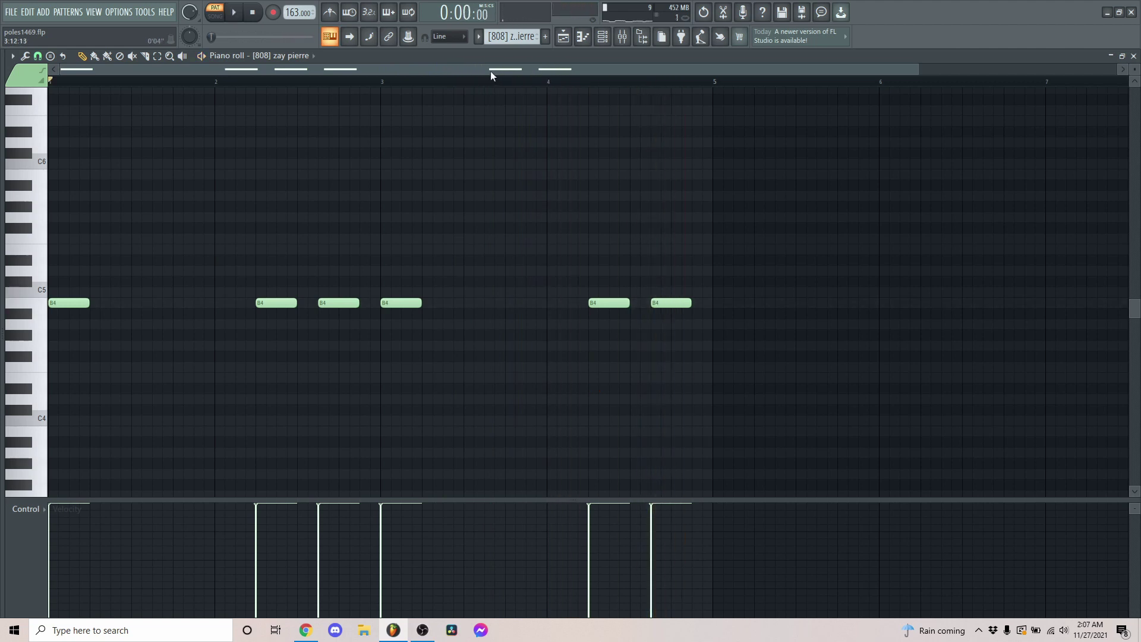
Step: Select Pattern 8, turn on Normalize in the KB - Pierre Kick sampler settings, and close them
left_click(479, 37)
left_click(515, 131)
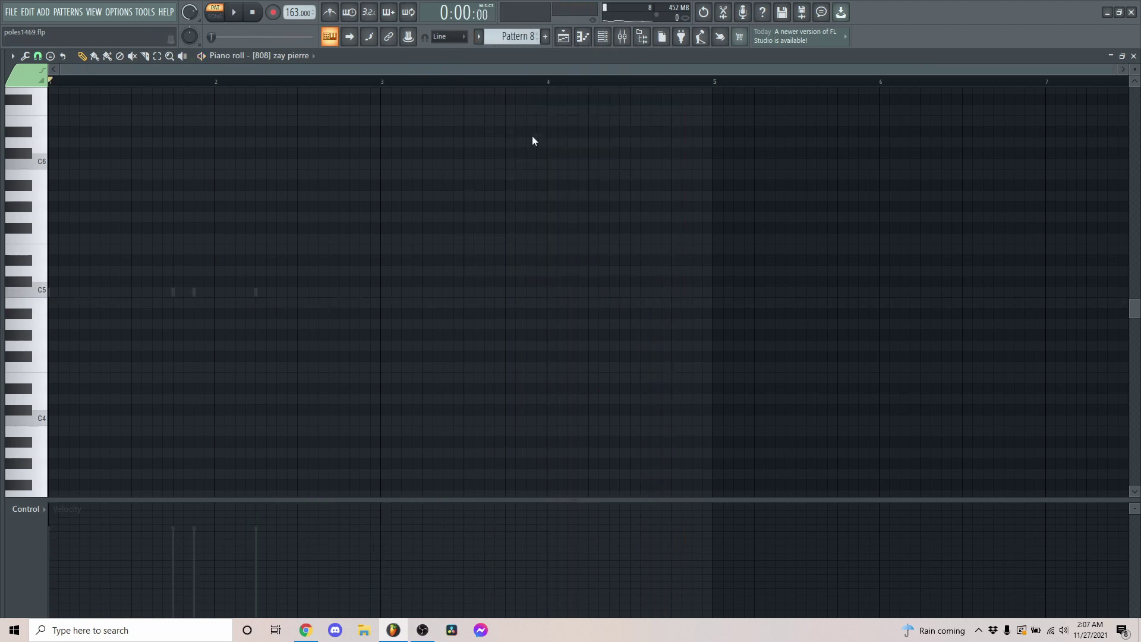
left_click(603, 37)
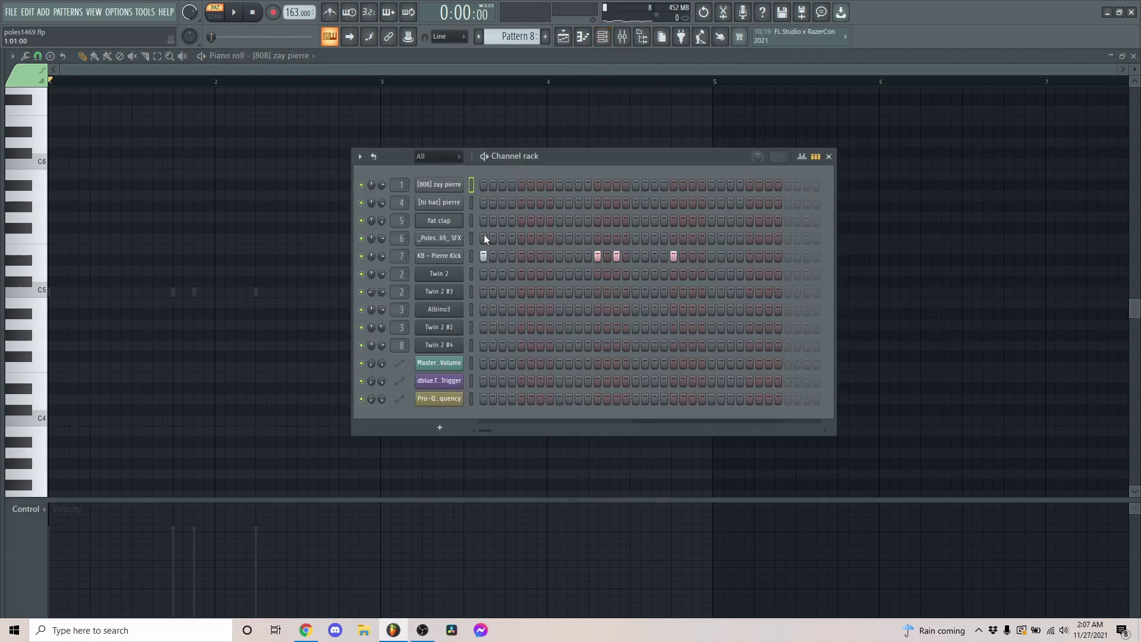
left_click(439, 256)
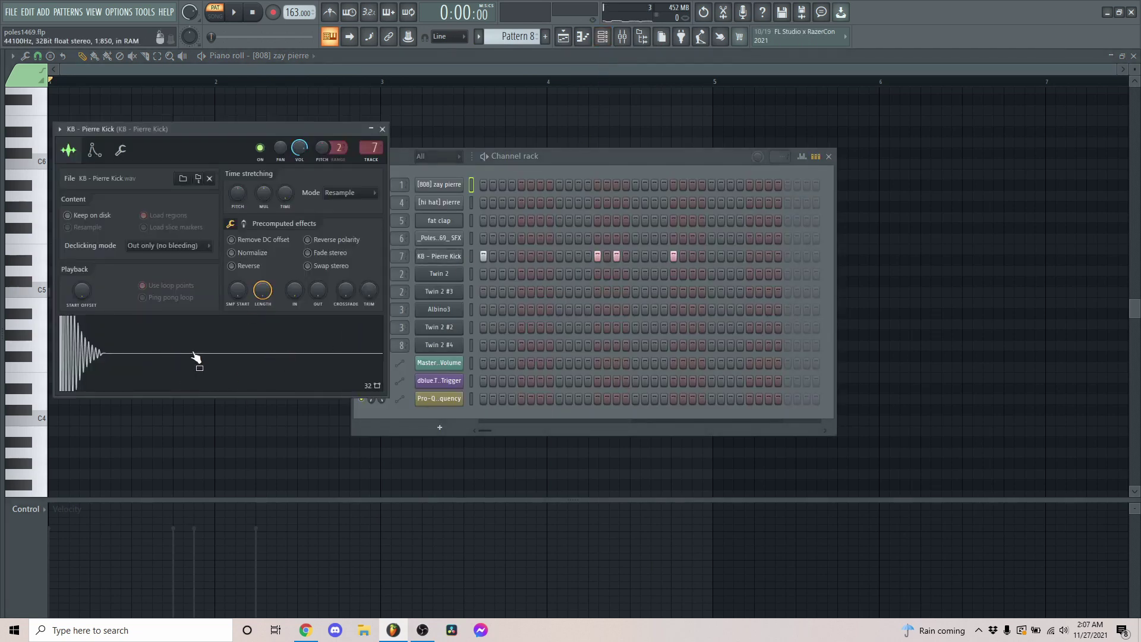
left_click(231, 252)
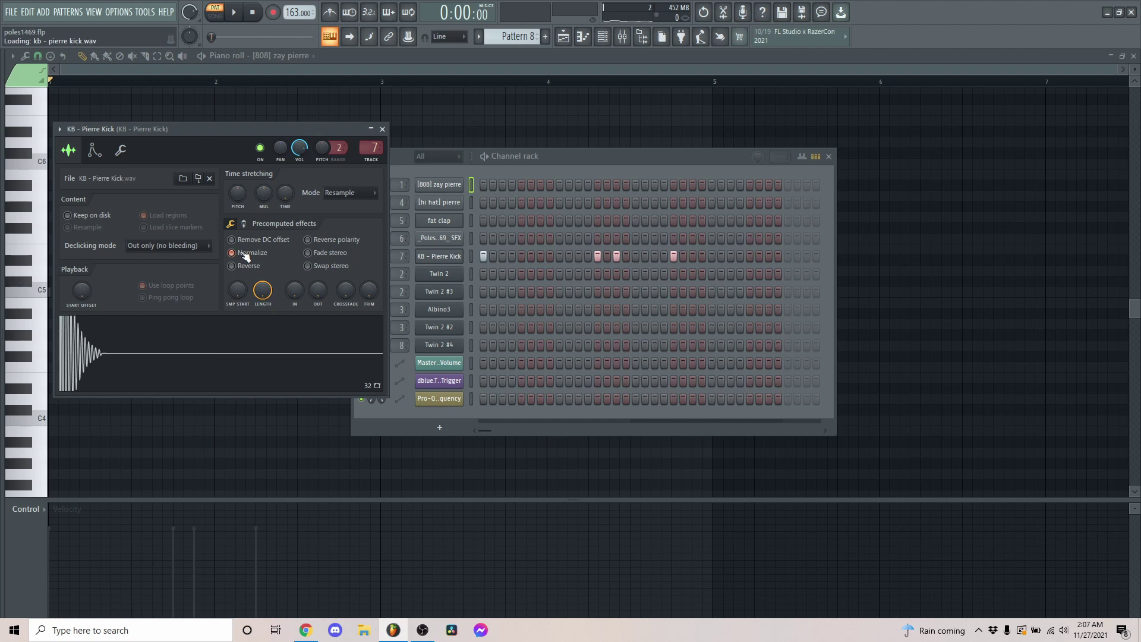
left_click(383, 129)
Step: Open the KB - Pierre Kick notes of Pattern 8 in the piano roll and audition them
right_click(462, 254)
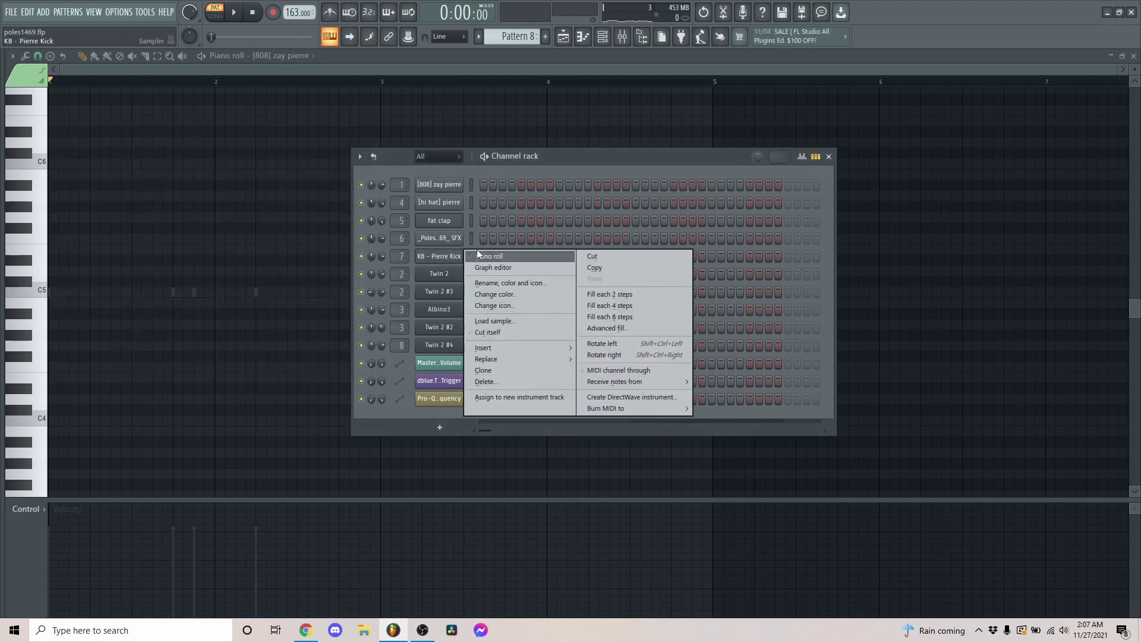
left_click(487, 256)
key("space")
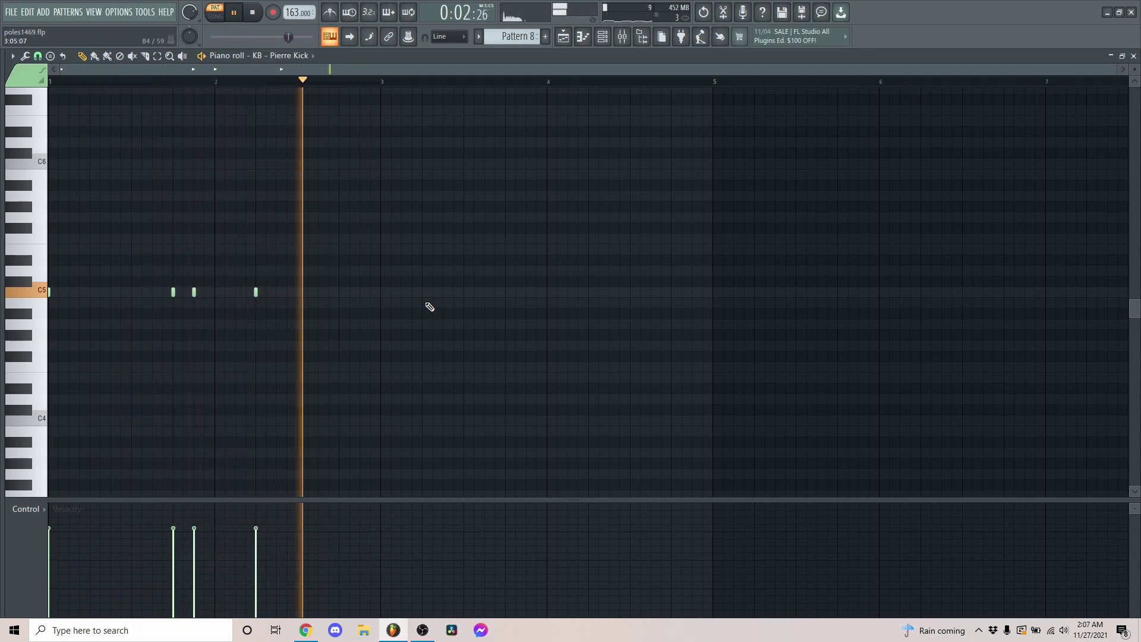
key("space")
Step: Enable the effects on the KB - Pierre Kick mixer track and inspect its Pro-Q 3 equalizer
left_click(622, 40)
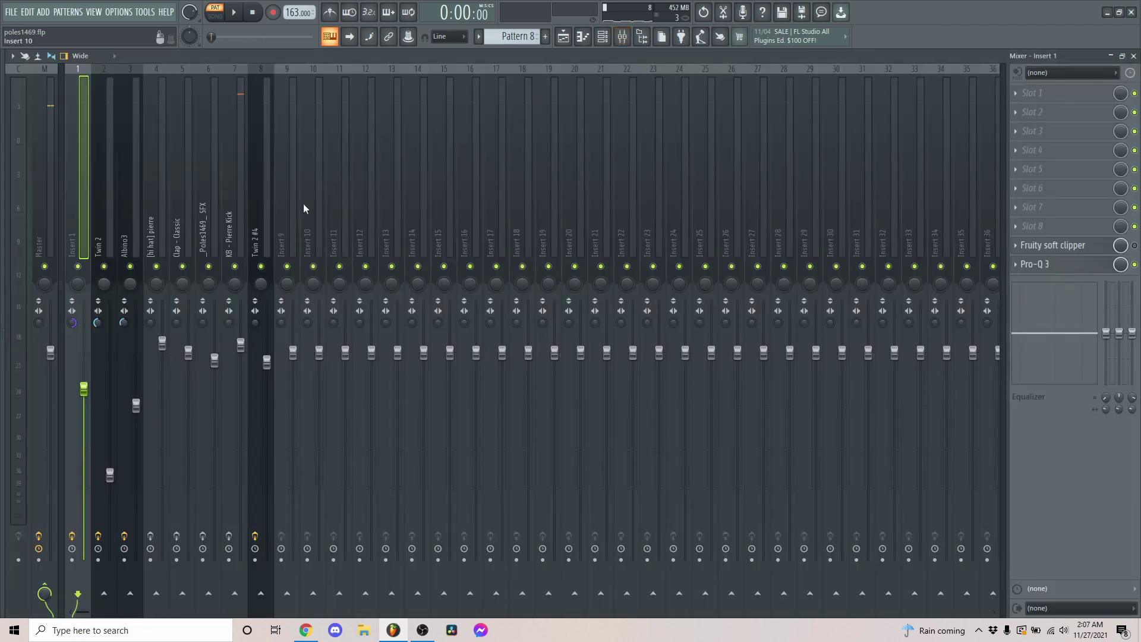
left_click(239, 200)
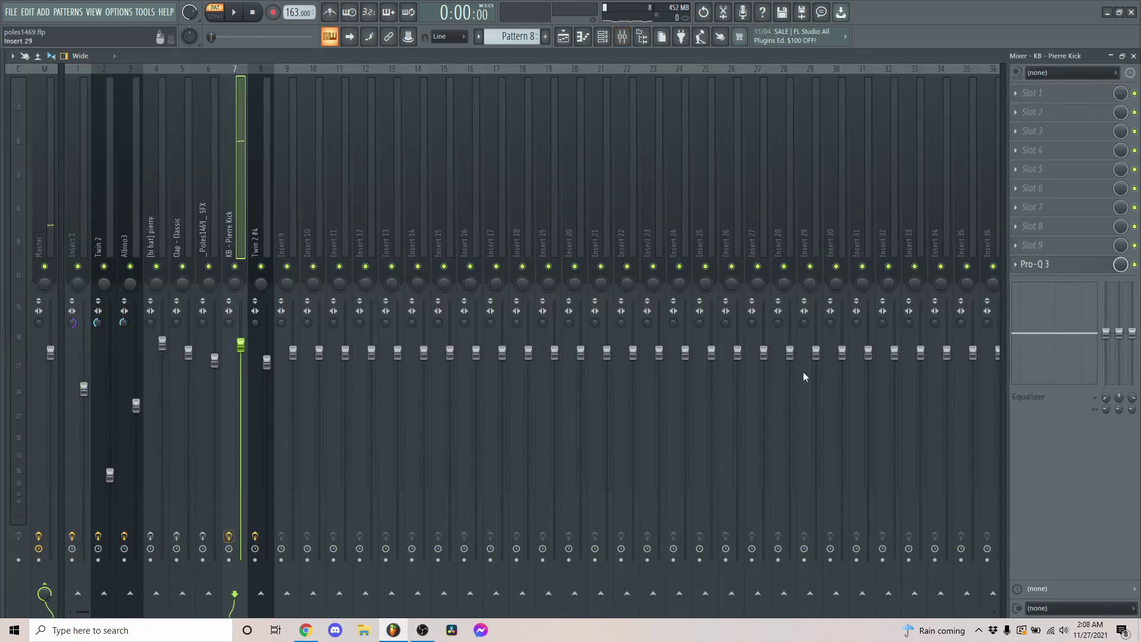
left_click(1034, 265)
key("Escape")
Step: Return to the piano roll and audition the kick pattern with its mixer effects enabled
left_click(583, 36)
key("space")
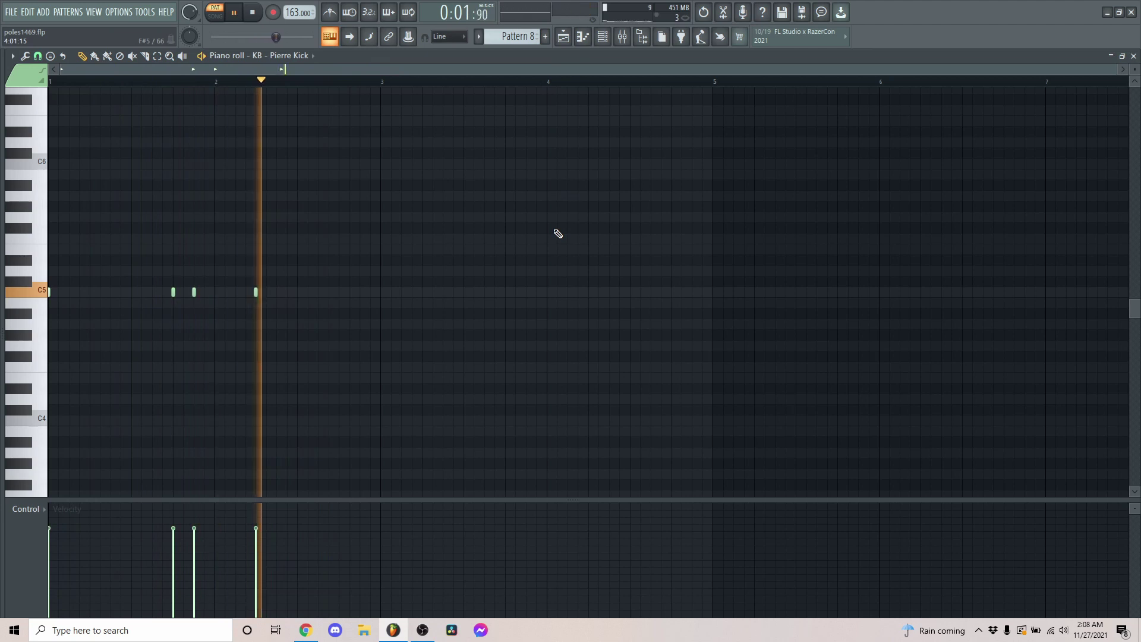
key("space")
Step: Select the [hi hat] pierre pattern, inspect the hi-hat's steps and sampler settings, and close the sampler
left_click(481, 41)
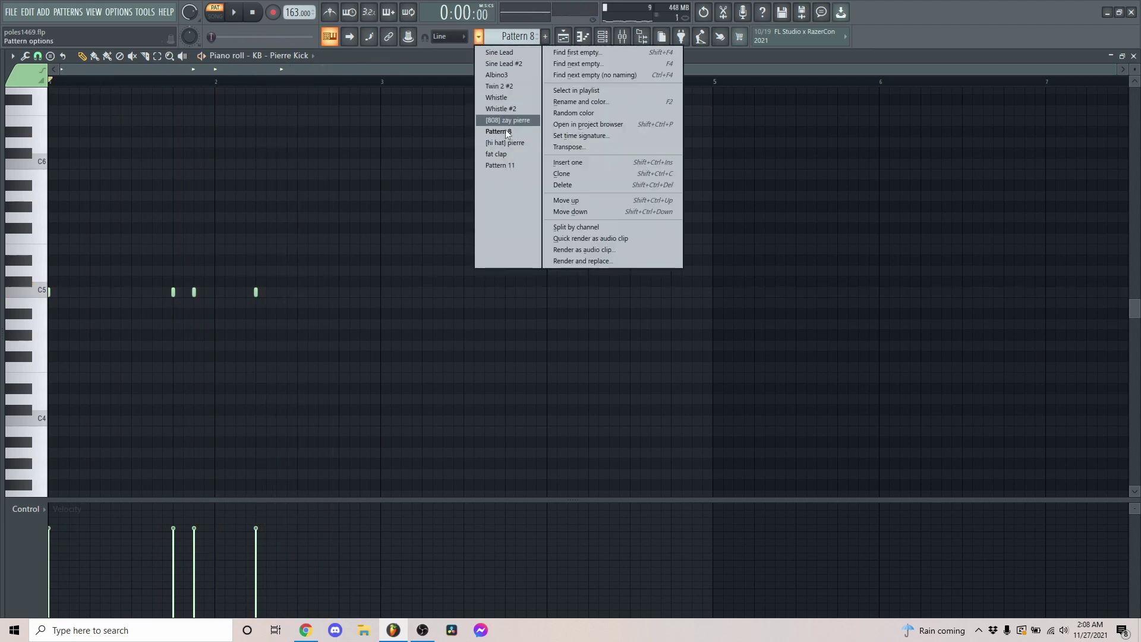
left_click(512, 145)
left_click(601, 41)
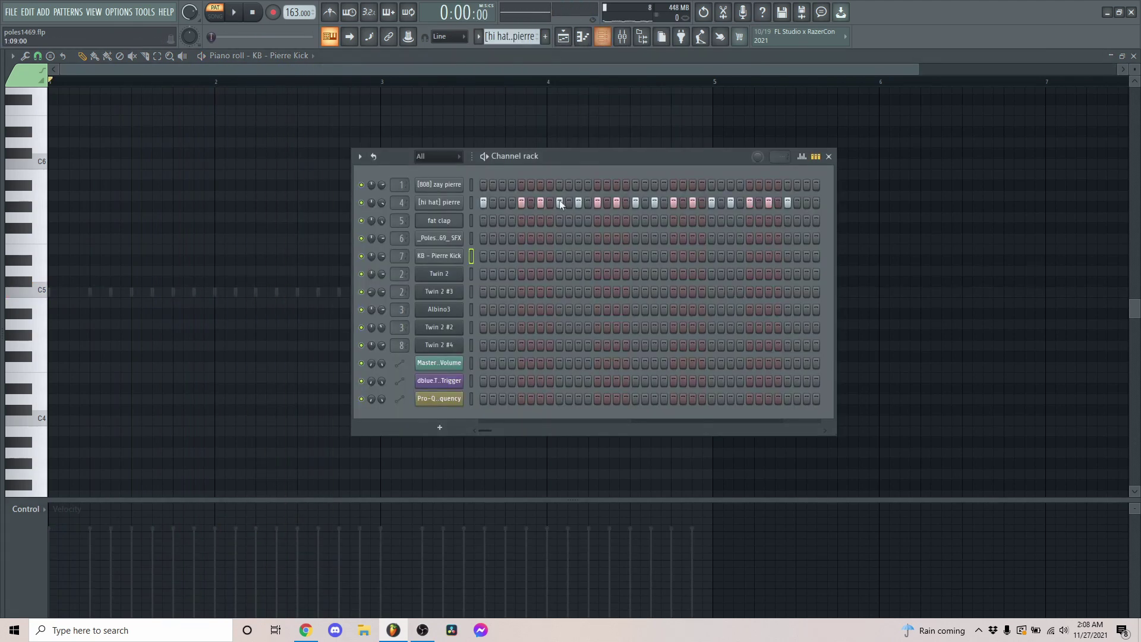
left_click(440, 203)
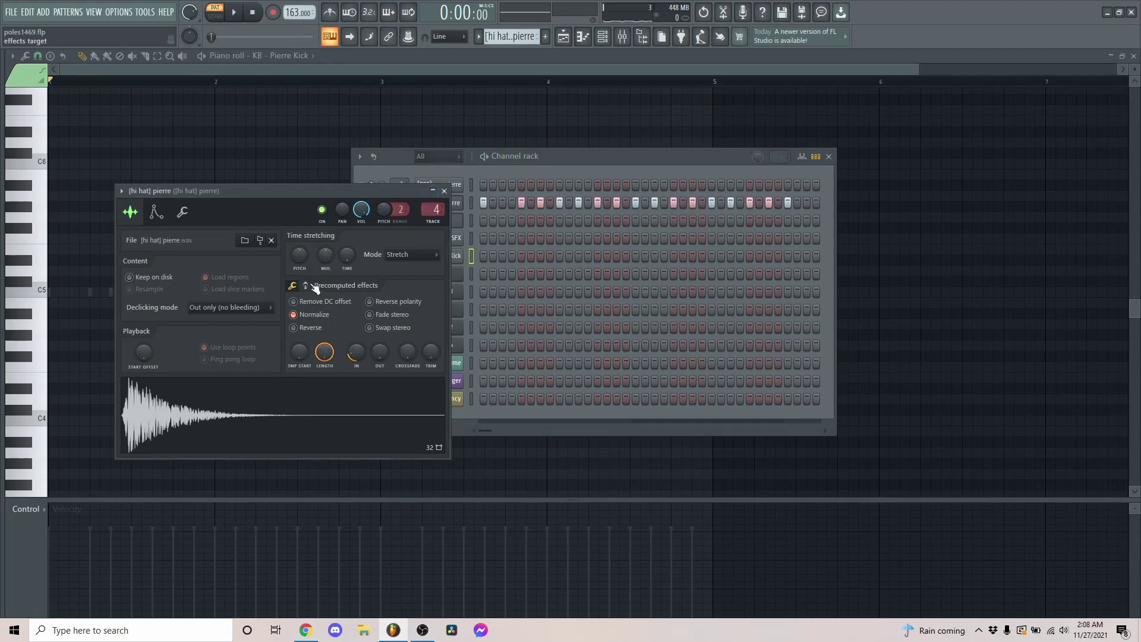
left_click(444, 191)
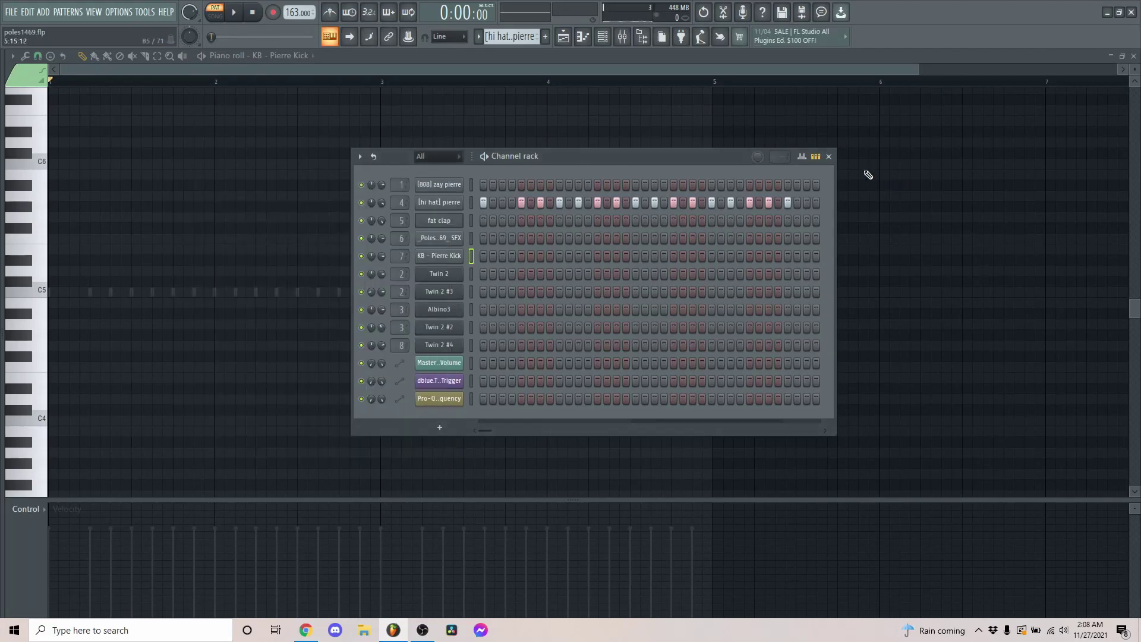
Step: Open the [hi hat] pierre notes in the piano roll and audition the four-bar pattern
right_click(450, 205)
left_click(493, 205)
key("space")
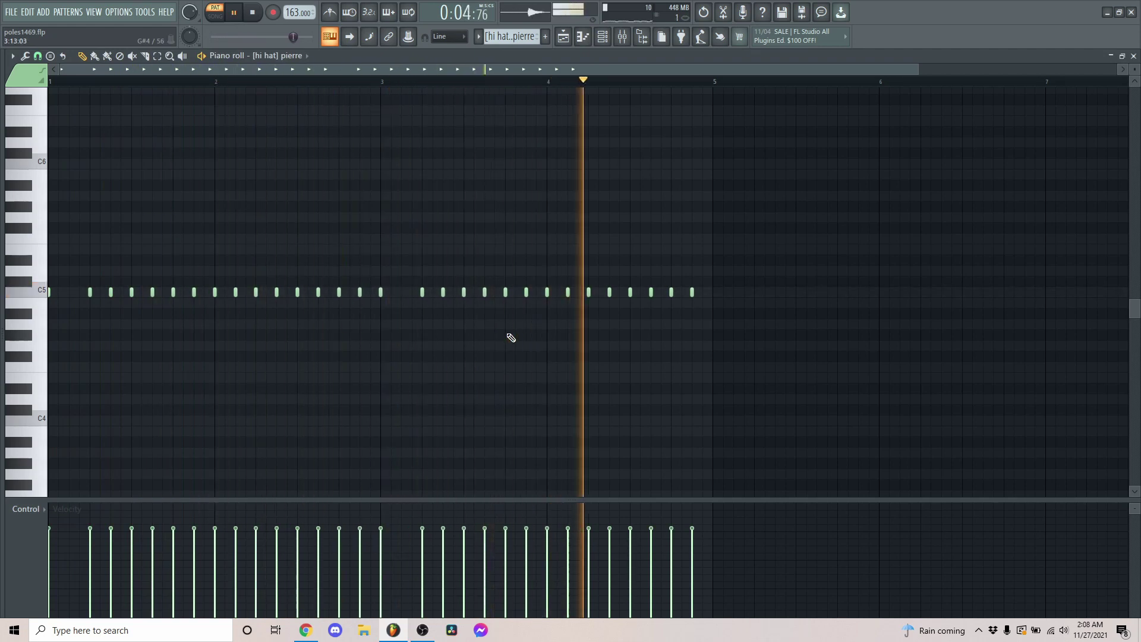
key("space")
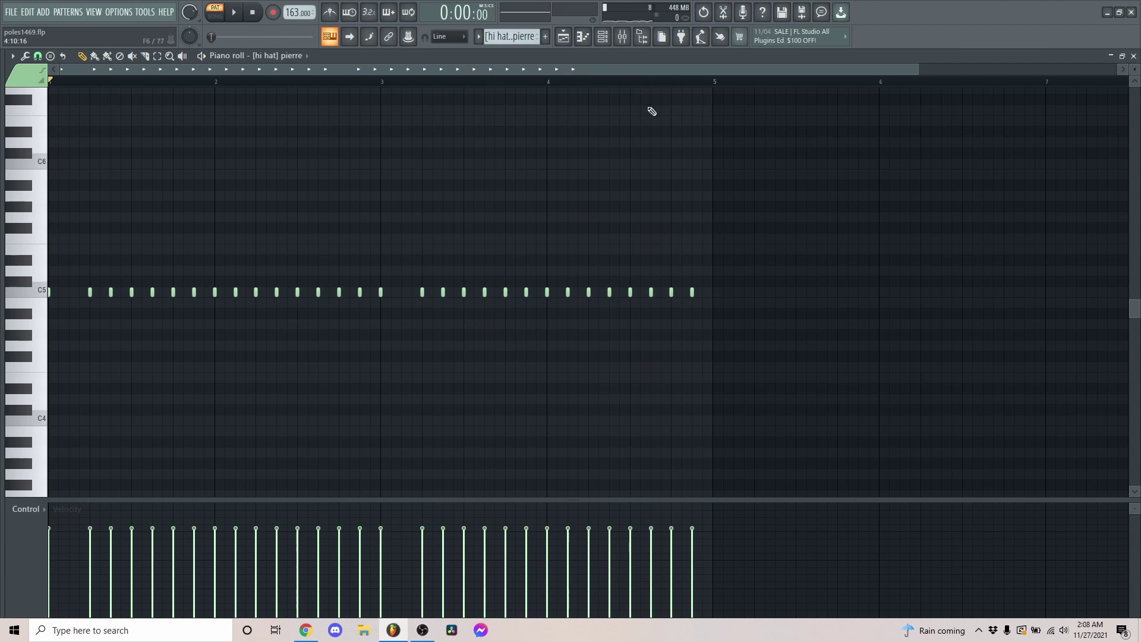
Step: Enable the effects on the [hi hat] pierre mixer track and inspect its Pro-Q 3 and Fruity Reeverb 2
left_click(622, 36)
left_click(161, 220)
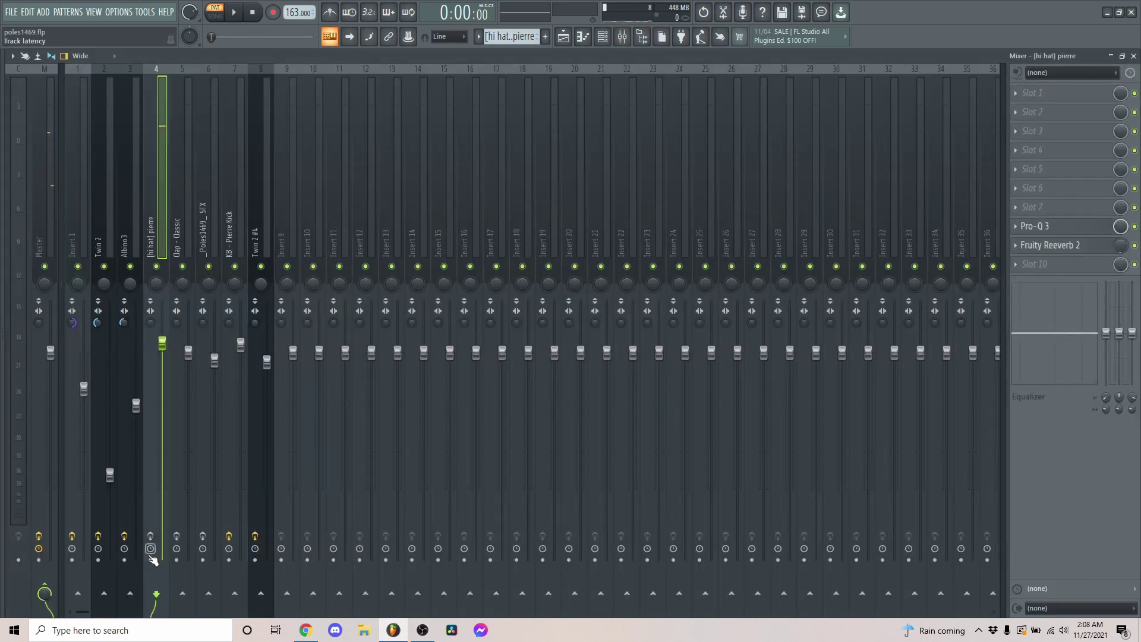
left_click(1066, 236)
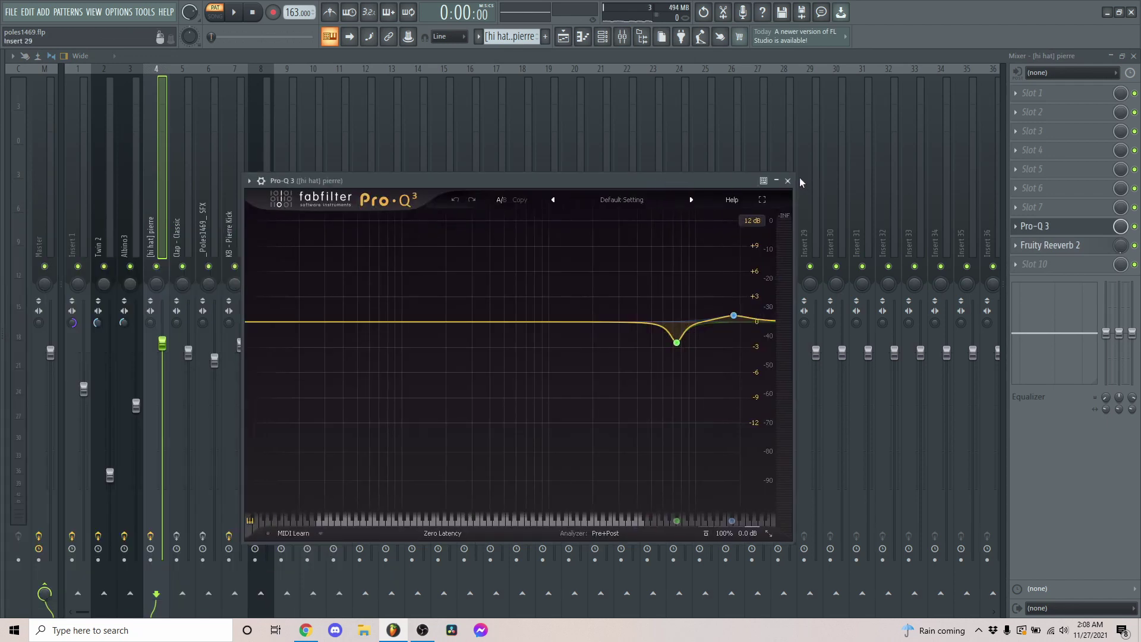
left_click(788, 181)
left_click(1049, 245)
left_click(1049, 244)
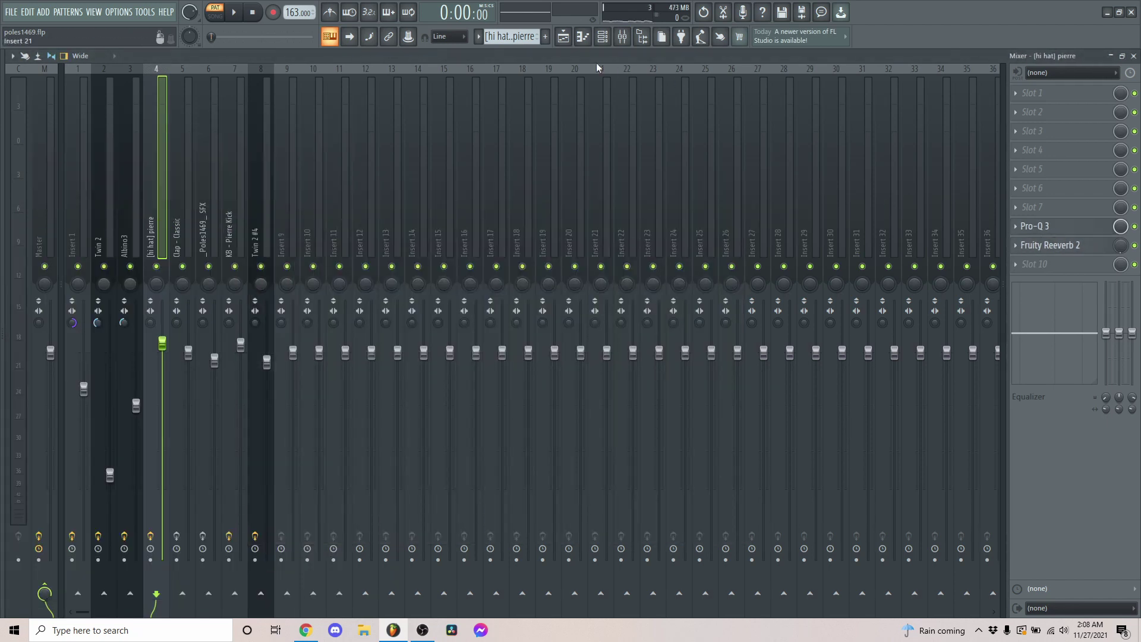
Step: Return to the piano roll and audition the hi-hat pattern with its mixer effects enabled
left_click(590, 39)
key("space")
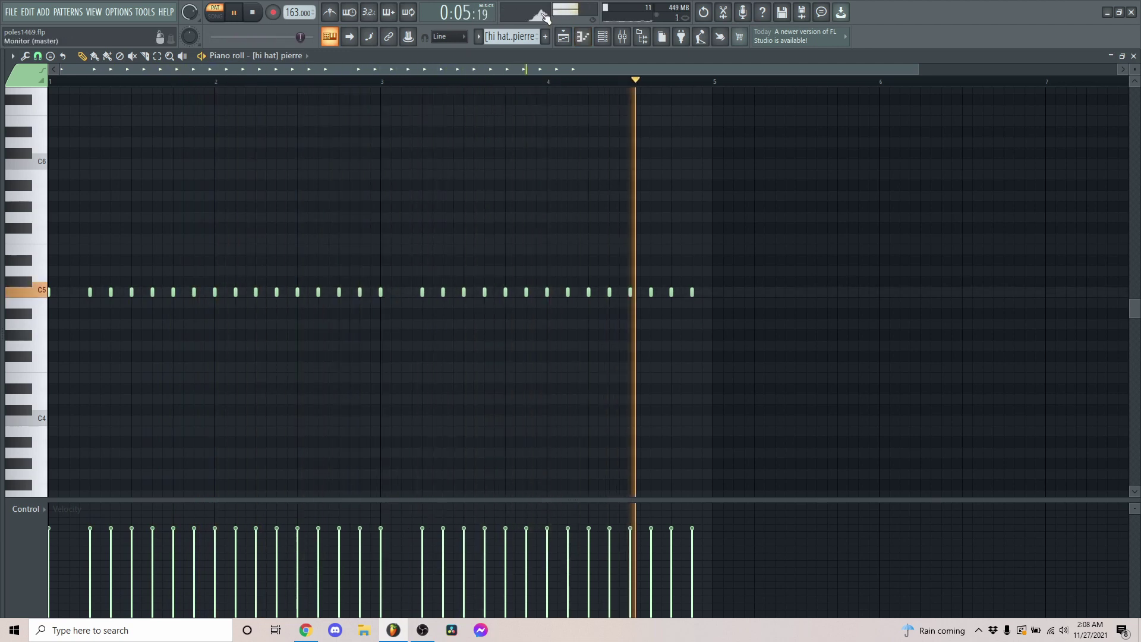
key("space")
Step: Select the fat clap pattern, inspect the clap's sampler settings and precomputed effects, and close them
left_click(481, 37)
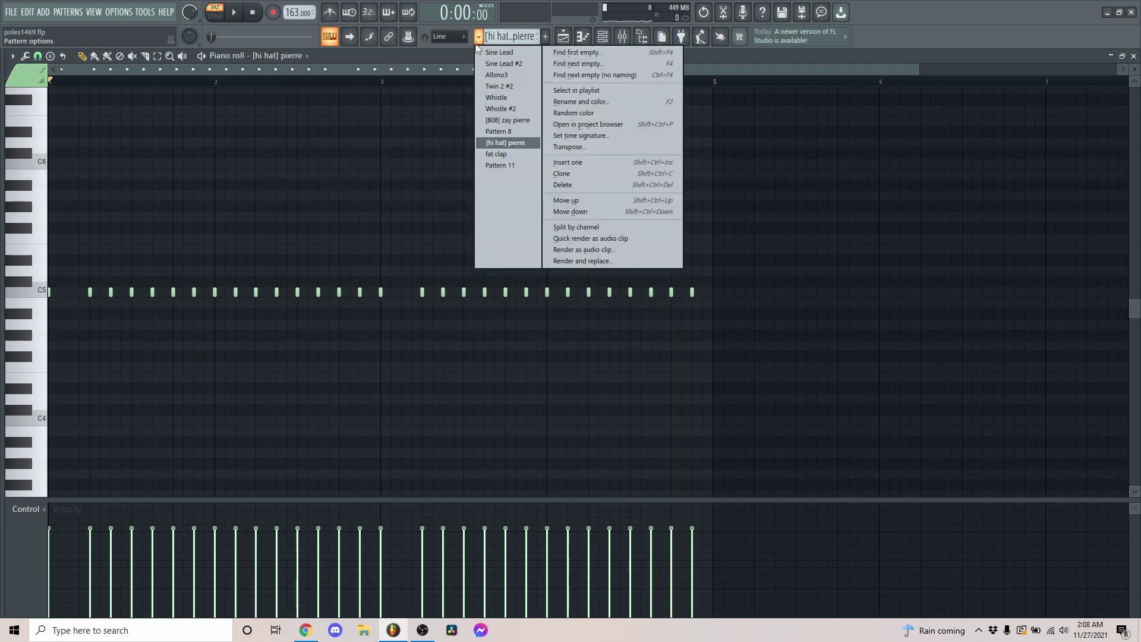
left_click(503, 156)
left_click(602, 36)
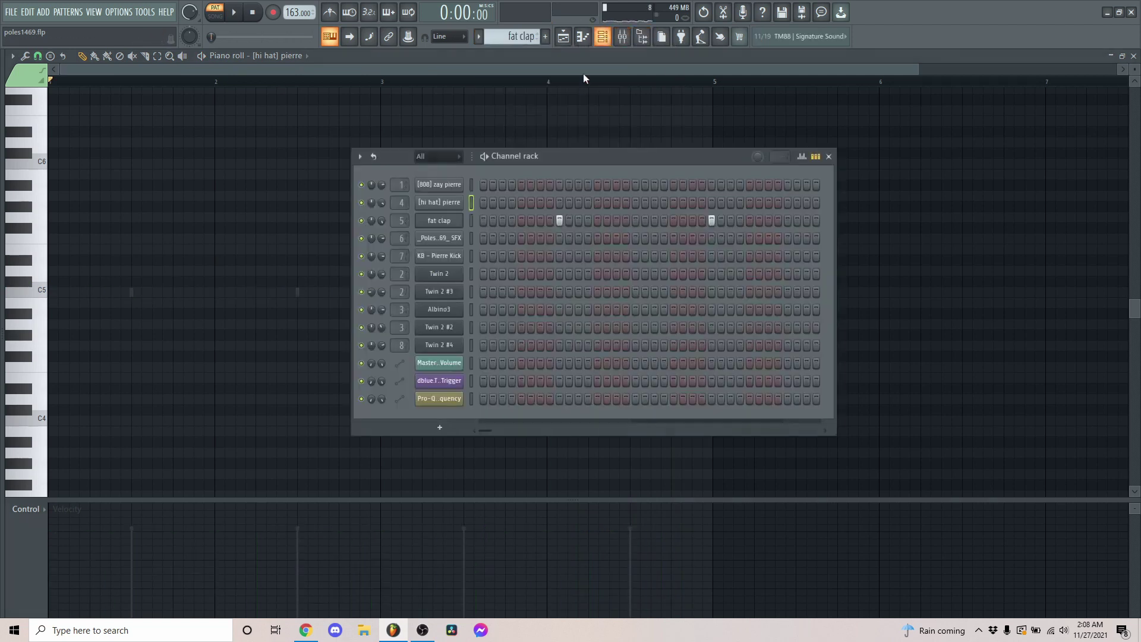
left_click(463, 225)
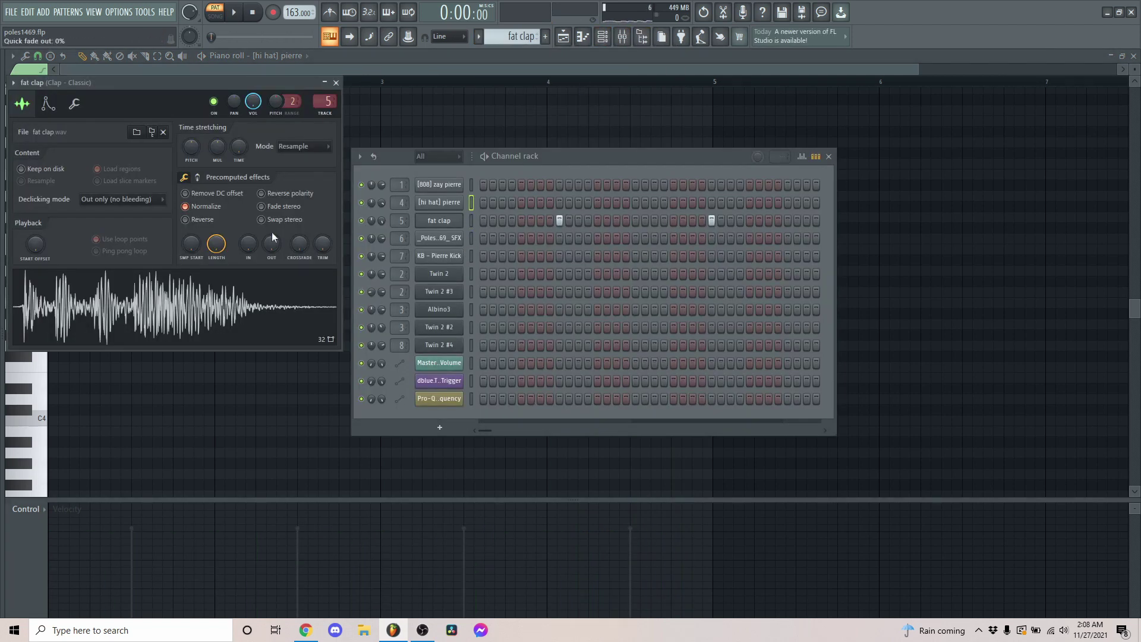
left_click_drag(191, 84, 568, 178)
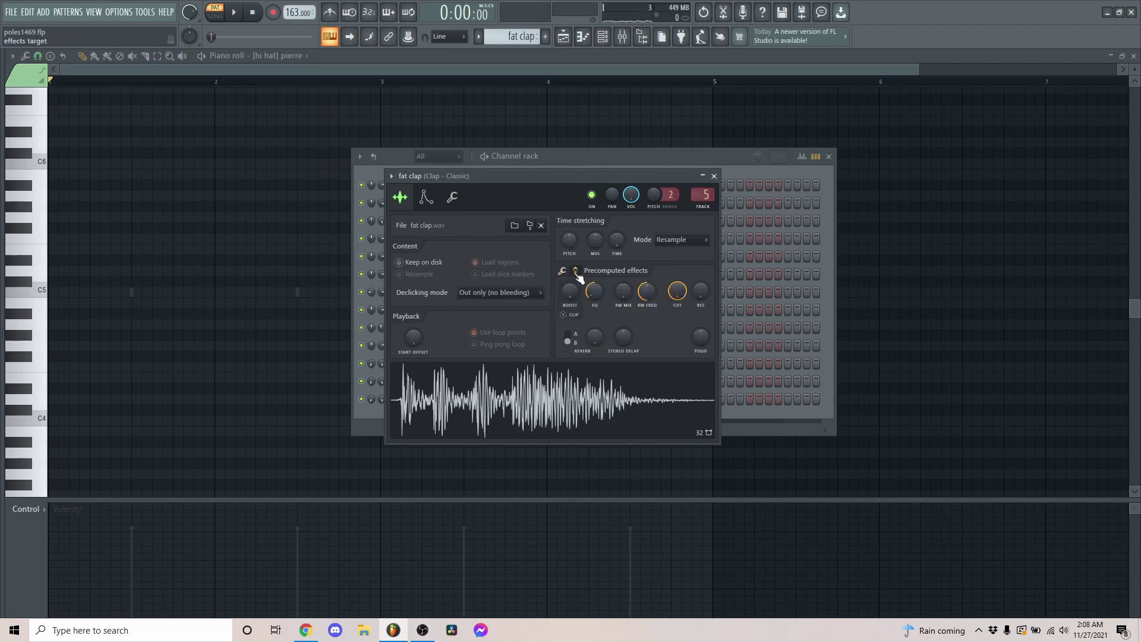
left_click(715, 177)
Step: Open the fat clap notes in the piano roll and audition the four-bar pattern
right_click(479, 218)
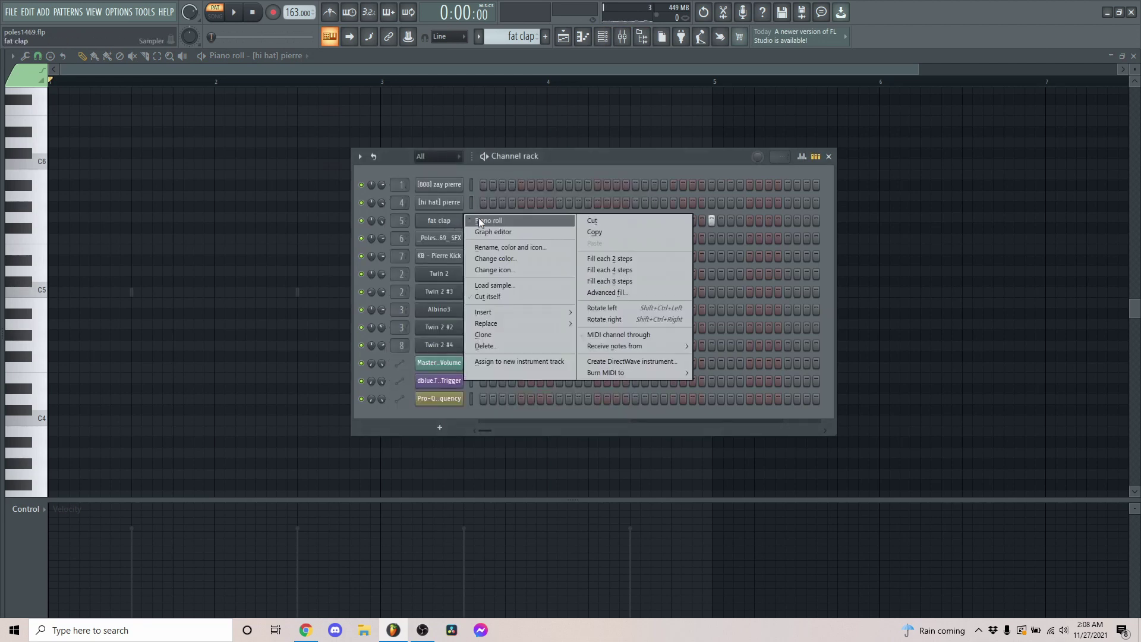
left_click(480, 221)
key("space")
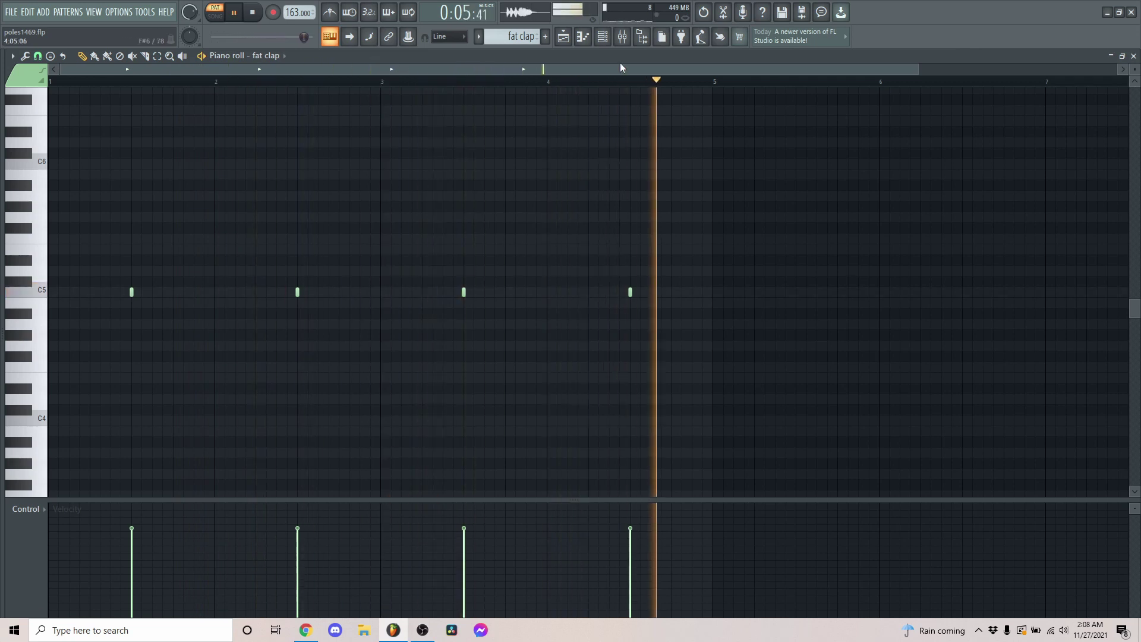
key("space")
Step: Enable the effects on the Clap - Classic mixer track and inspect its Fruity parametric EQ 2 and Fruity WaveShaper
left_click(622, 37)
left_click(177, 208)
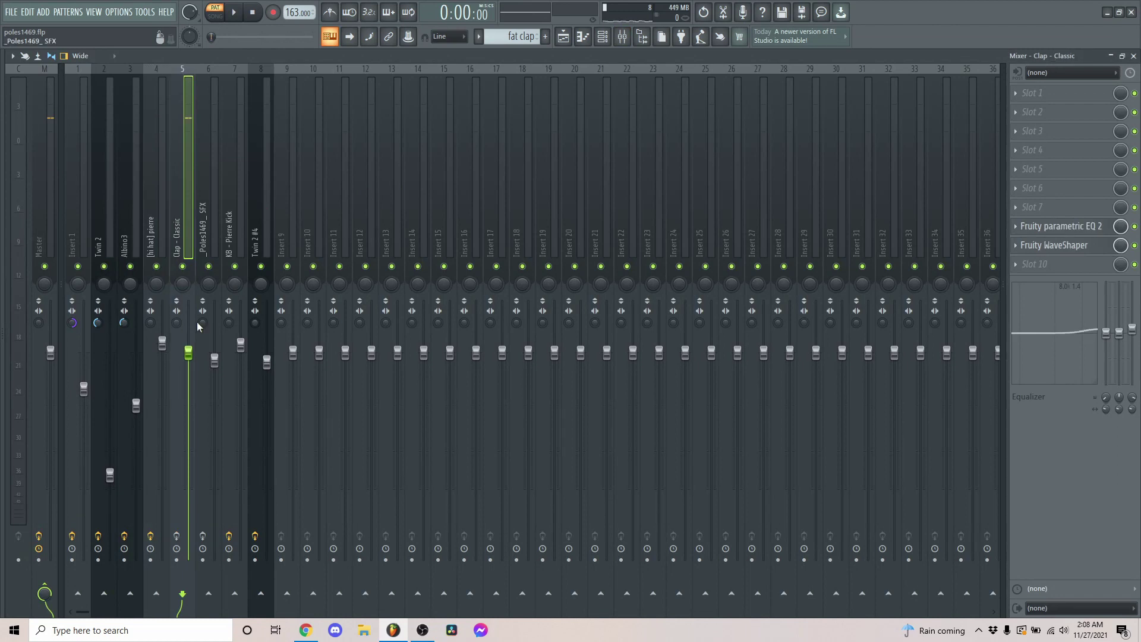
left_click(1048, 232)
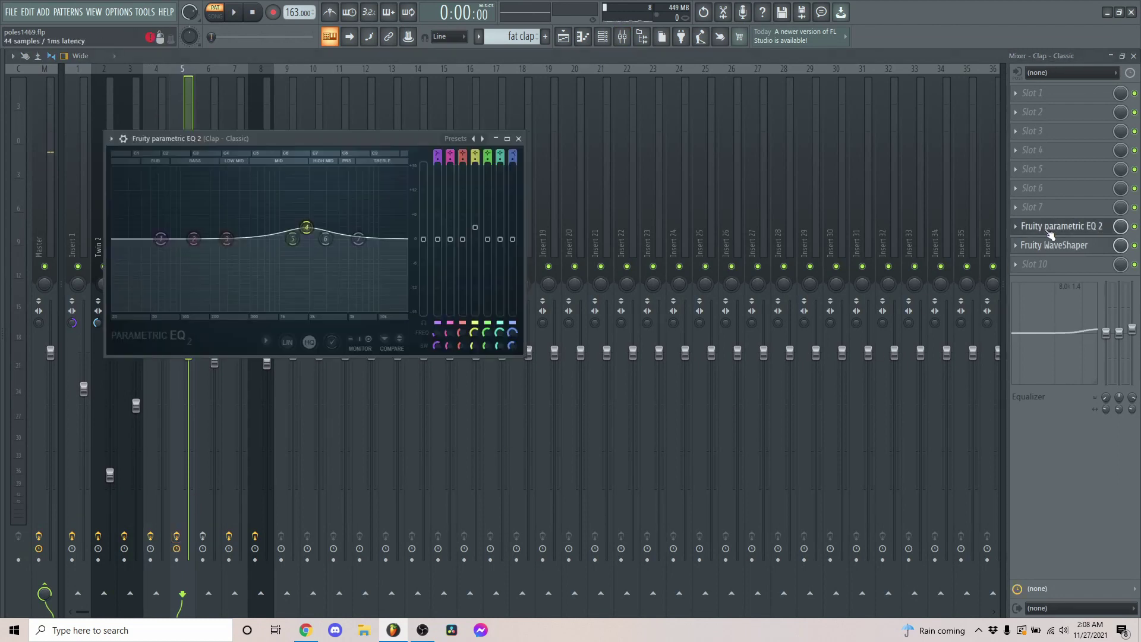
left_click(1048, 231)
left_click(1050, 247)
left_click(1049, 247)
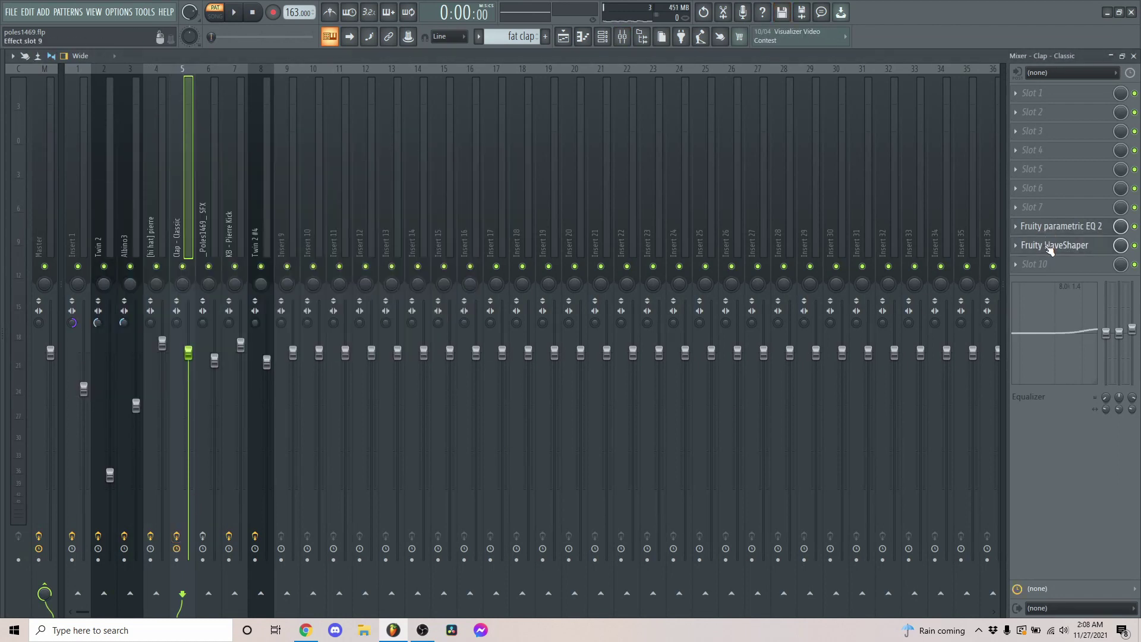
Step: Return to the piano roll and audition the clap pattern with its mixer effects enabled
left_click(581, 36)
key("space")
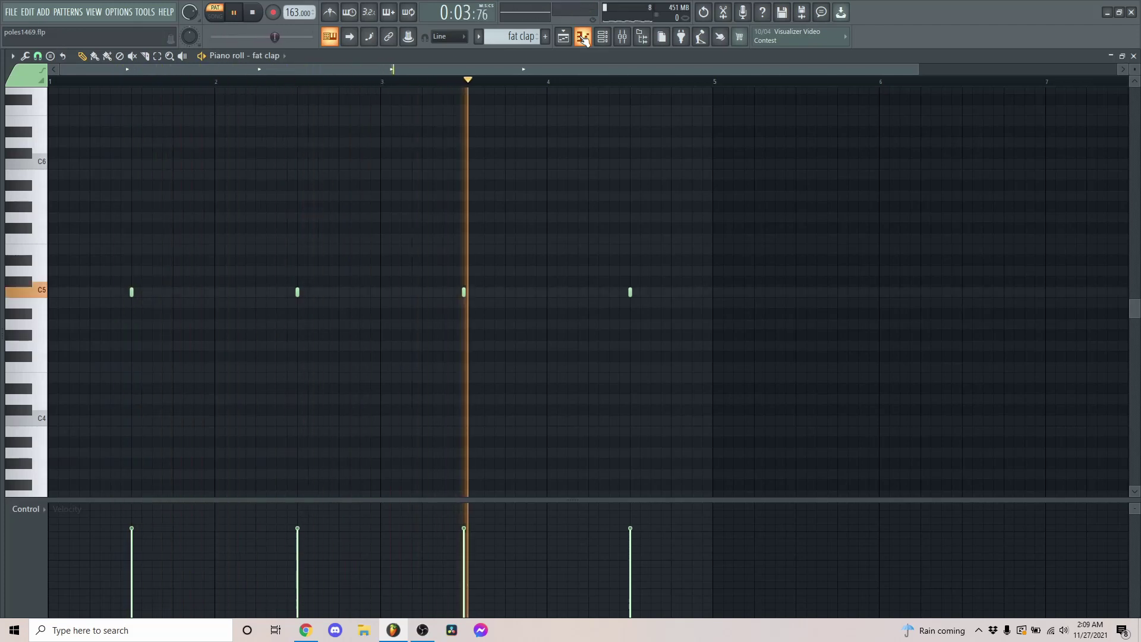
key("space")
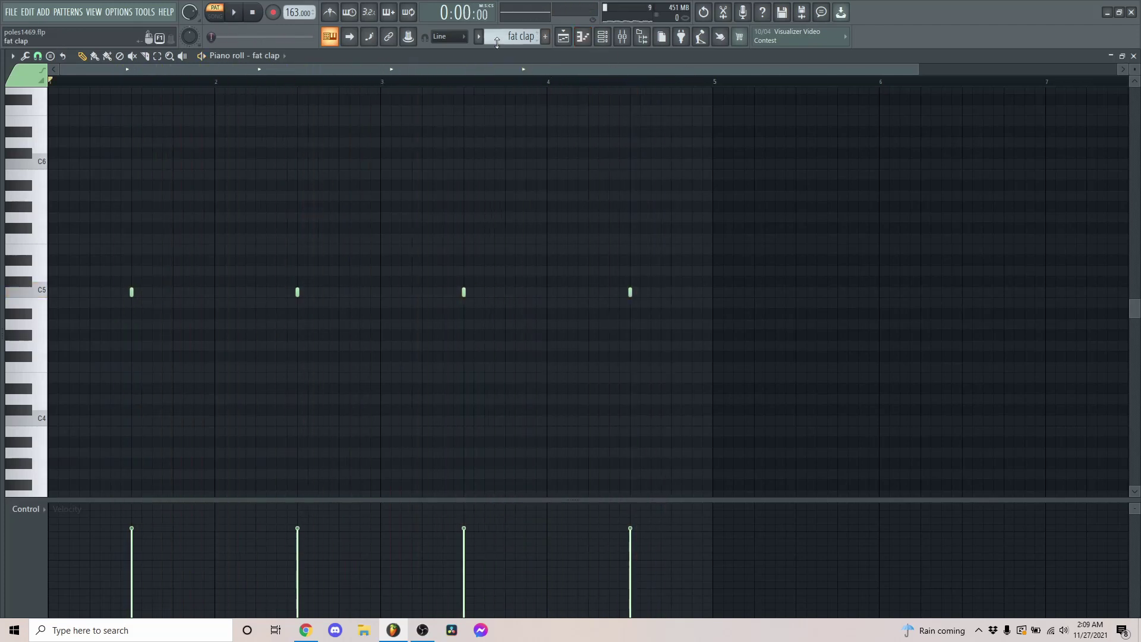
Step: Select Pattern 11 and inspect the _Poles1469_ SFX channel's sampler settings
left_click(481, 37)
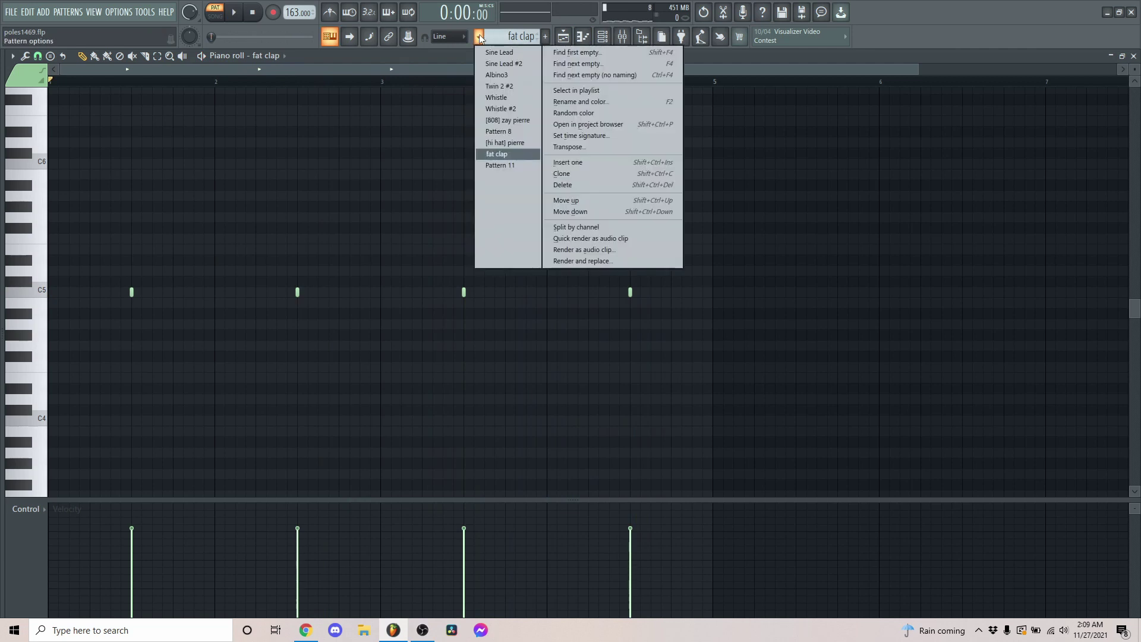
left_click(505, 163)
left_click(602, 36)
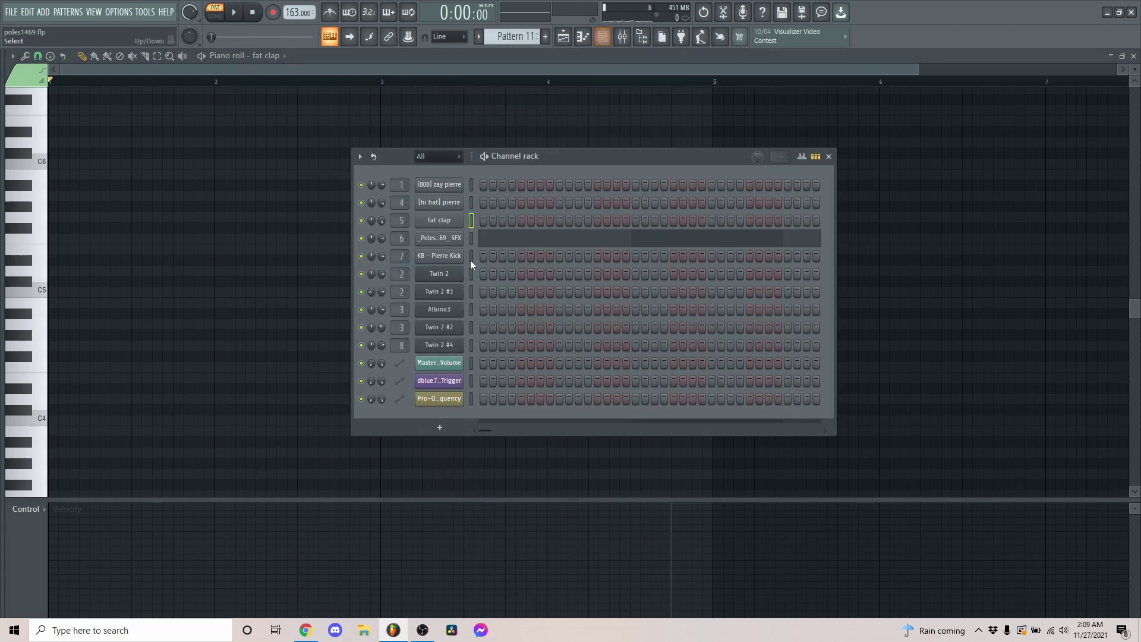
mouse_move(486, 429)
left_mouse_down()
mouse_move(572, 431)
mouse_move(491, 430)
left_mouse_up()
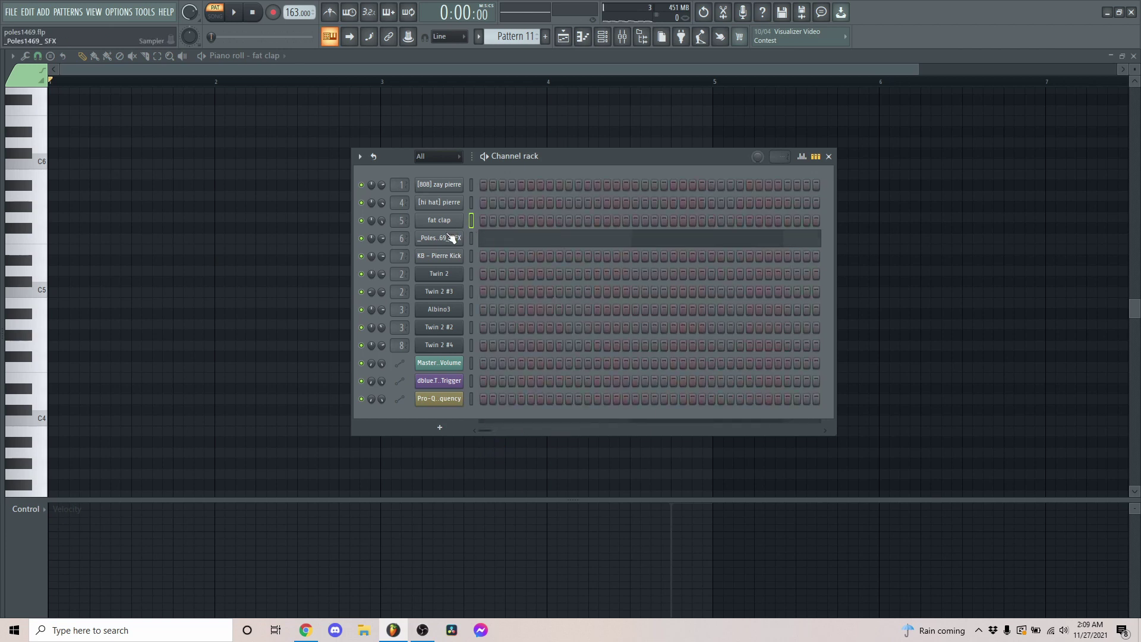
left_click(451, 238)
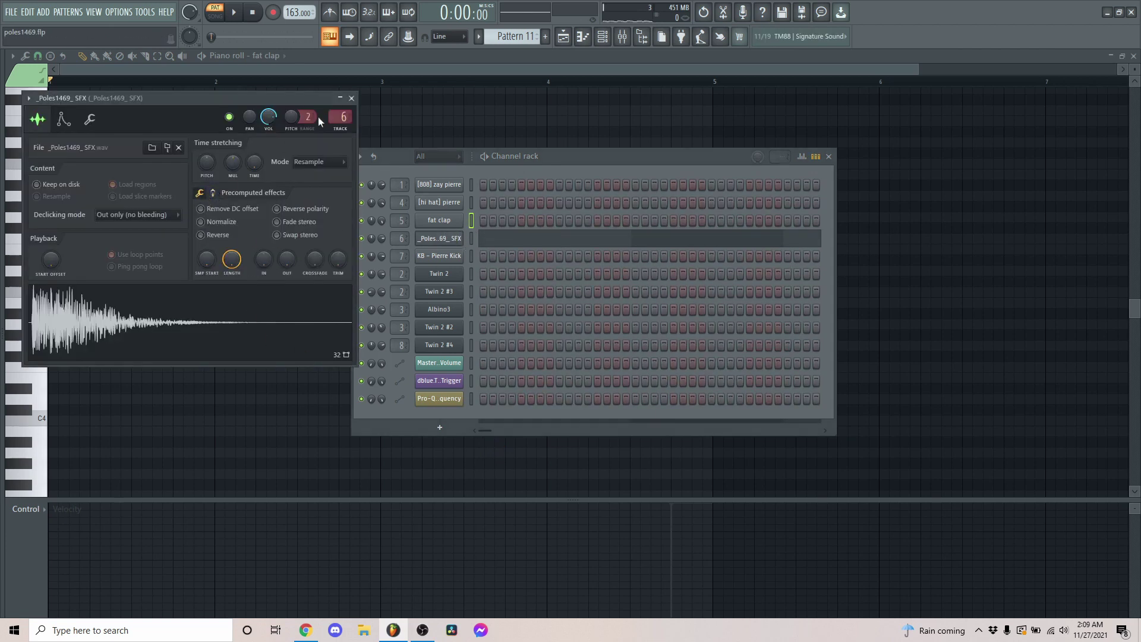
left_click(430, 224)
Step: Open the _Poles1469_ SFX notes in the piano roll and audition Pattern 11
right_click(422, 235)
left_click(477, 242)
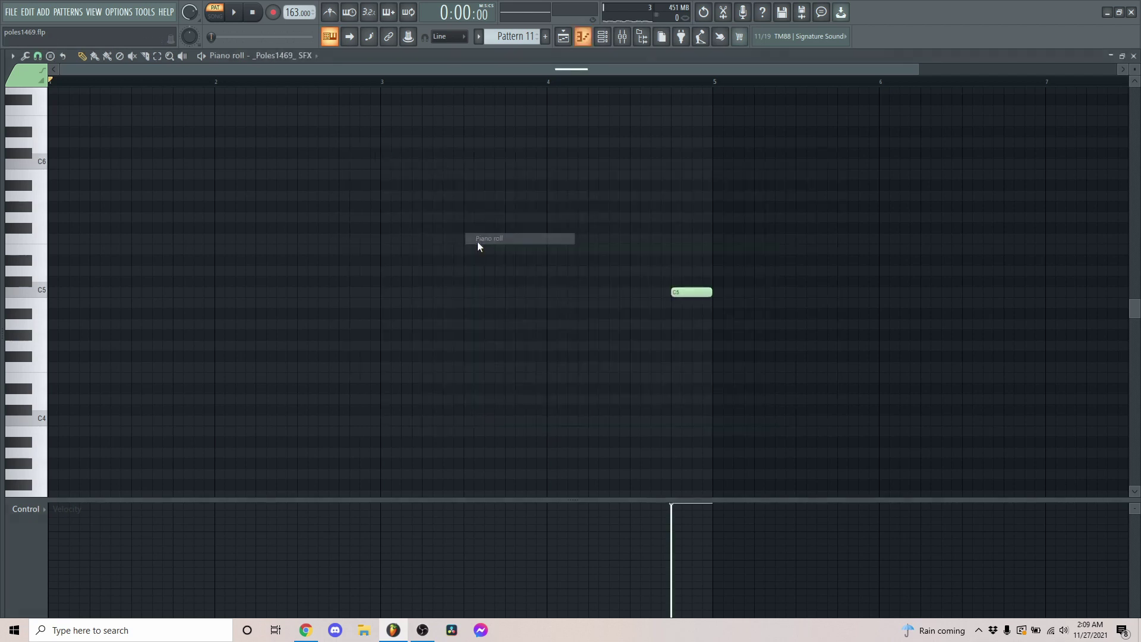
key("space")
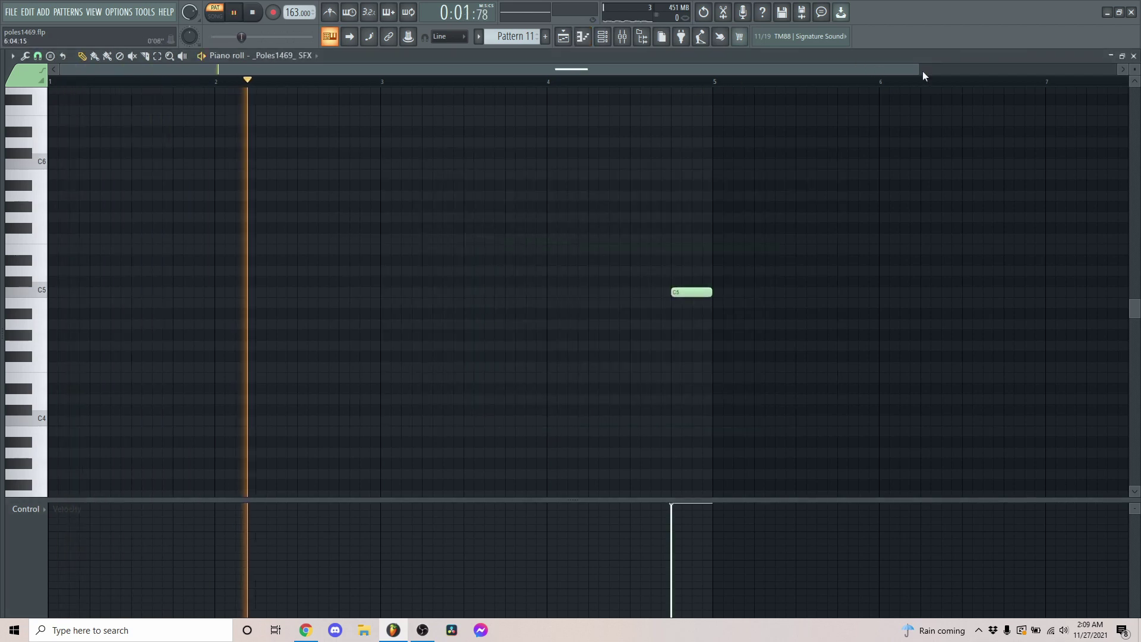
left_click_drag(919, 68, 1000, 69)
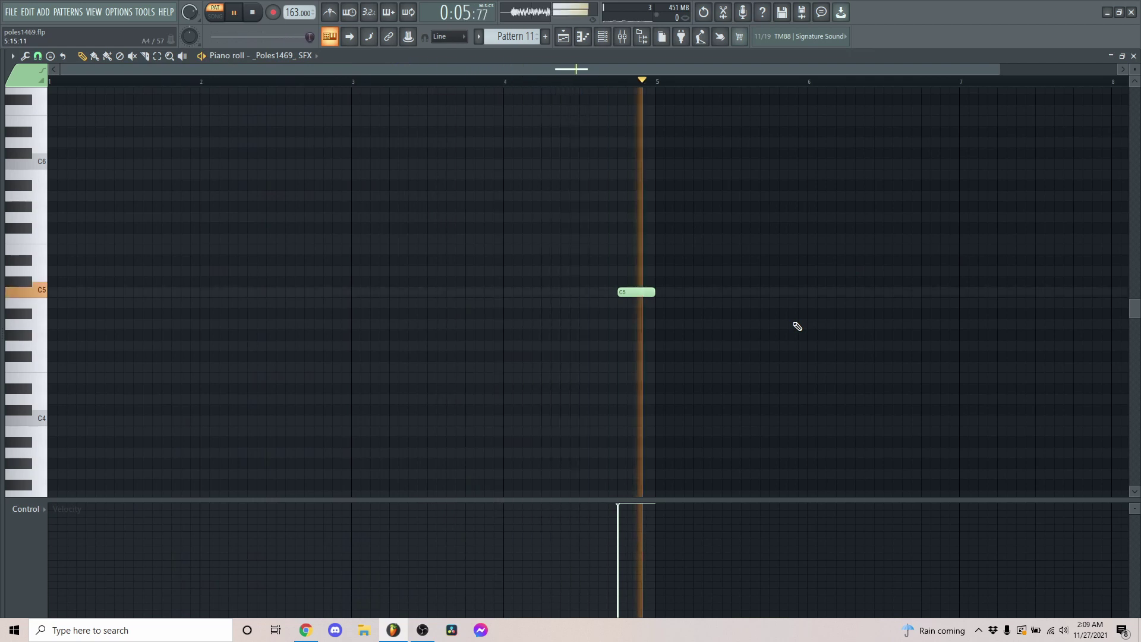
key("space")
Step: Select the _Poles1469_ SFX track in the mixer and inspect its Fruity parametric EQ 2 curve
left_click(632, 38)
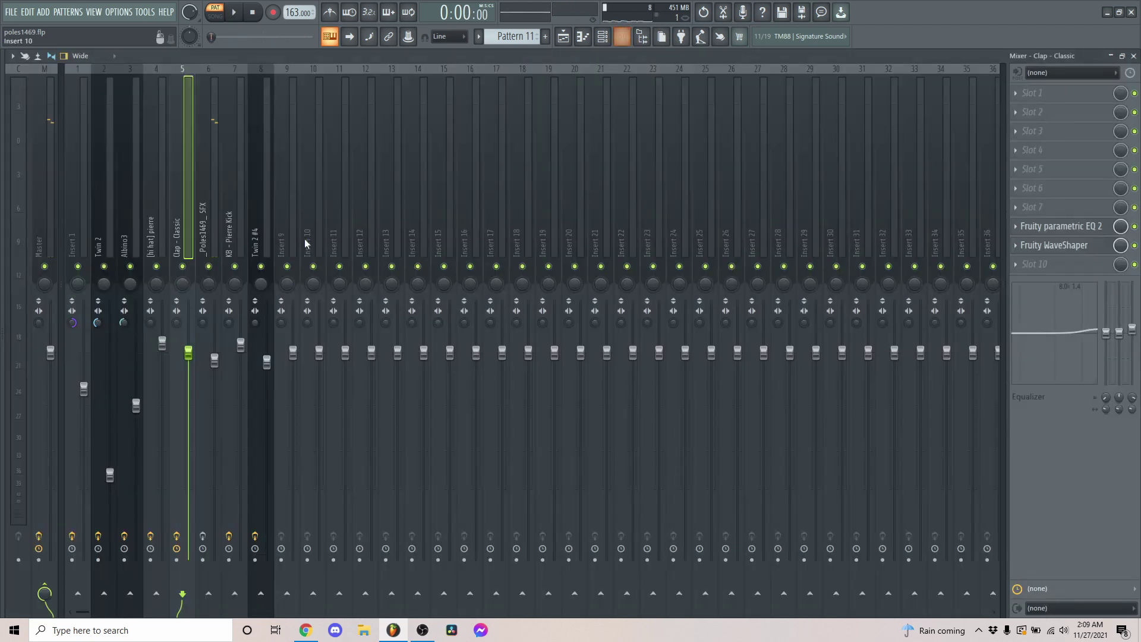
left_click(206, 232)
left_click(1070, 268)
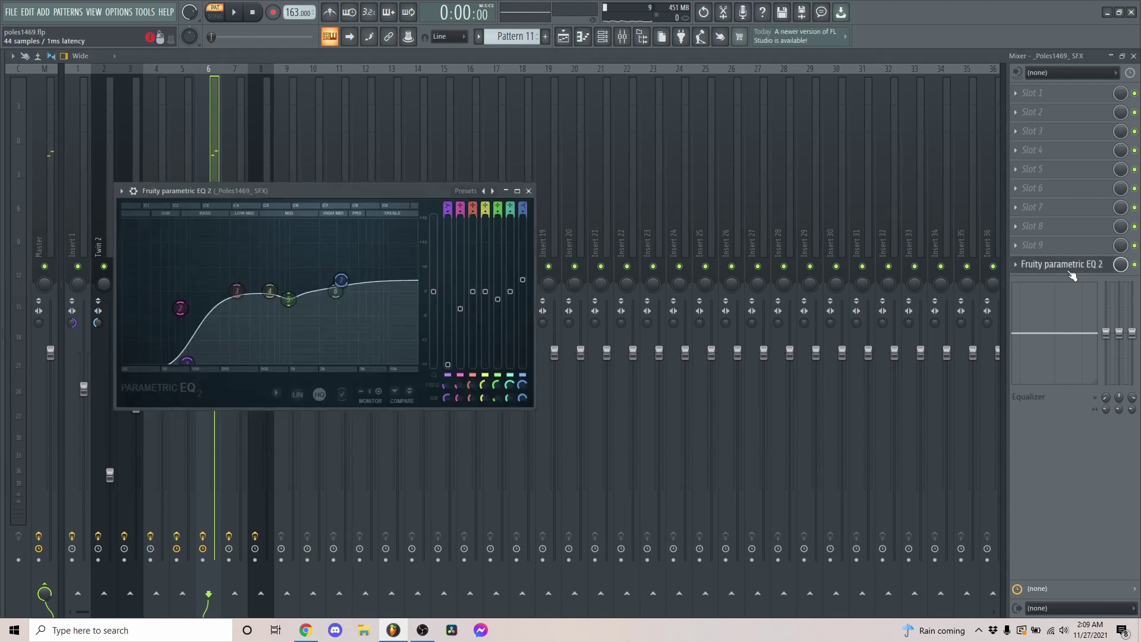
left_click_drag(328, 204, 640, 233)
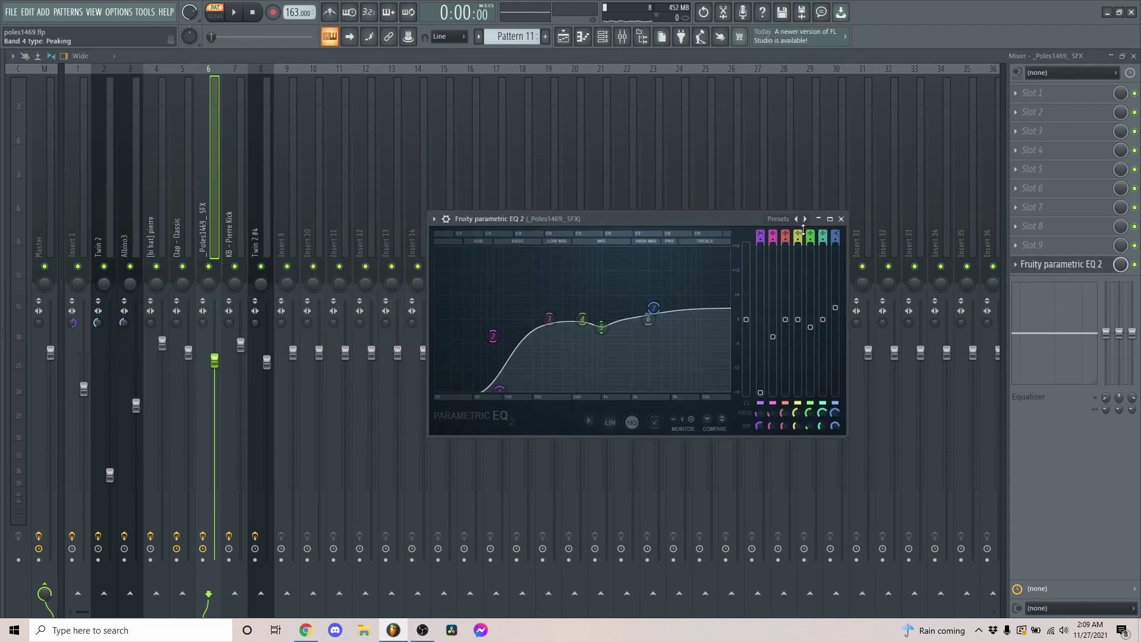
left_click(850, 218)
Step: Return to the piano roll and audition the SFX note again
left_click(583, 37)
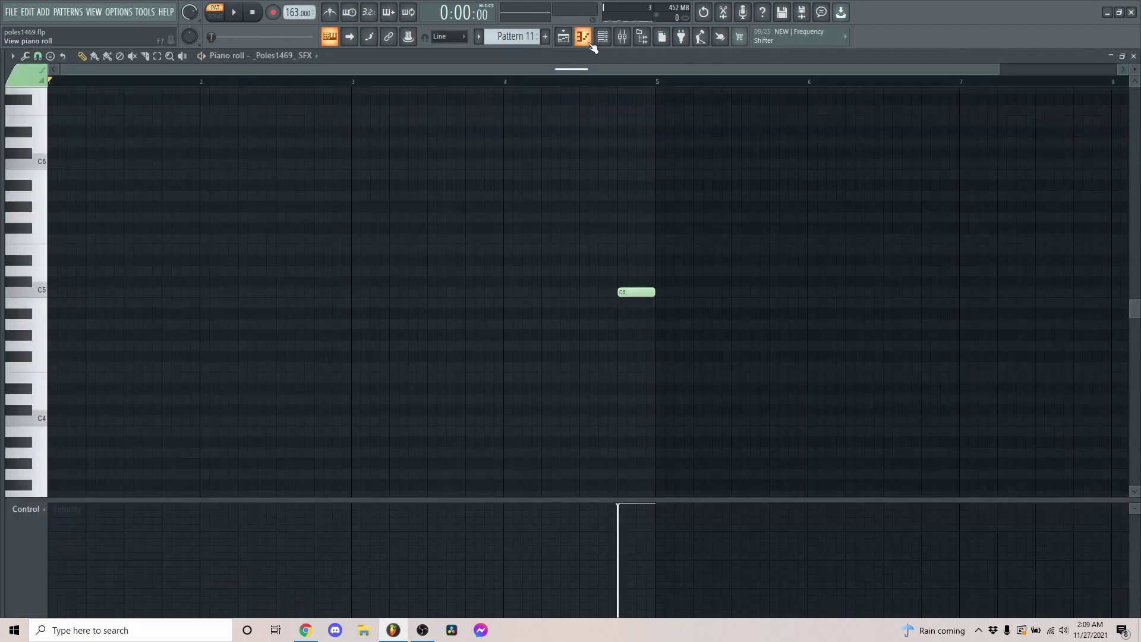
key("space")
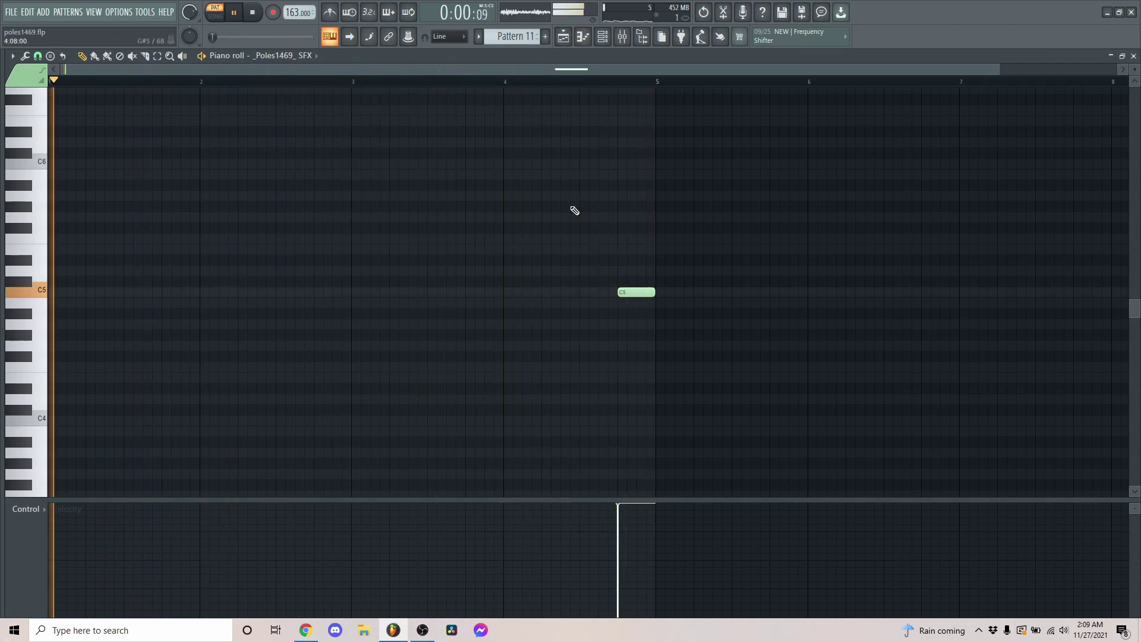
key("space")
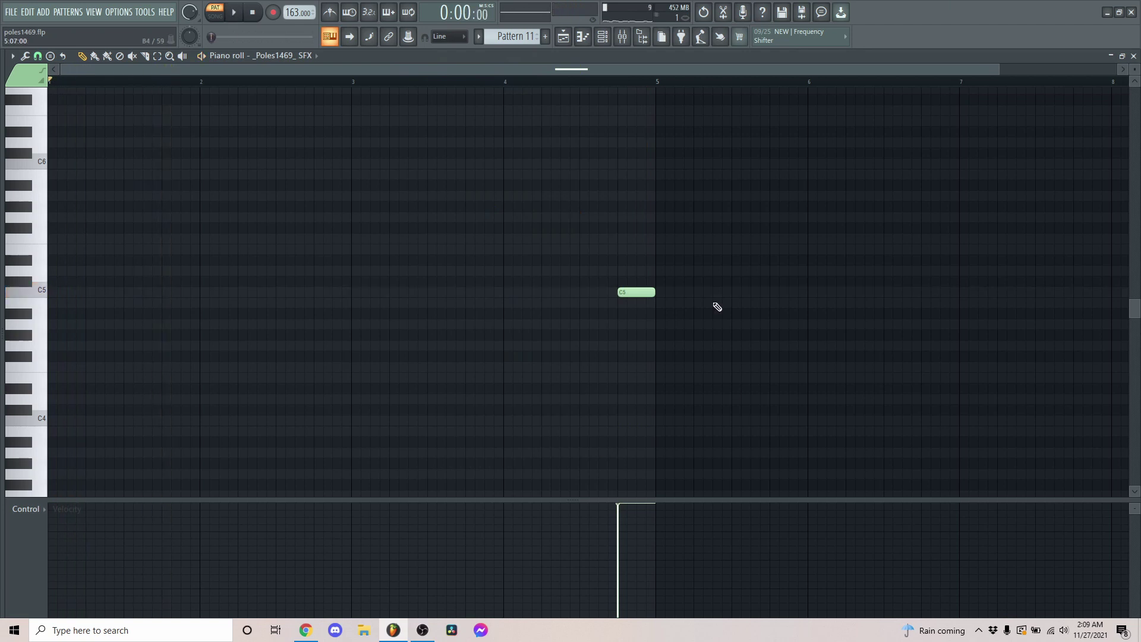
Step: Open the playlist and play the full arrangement from the beginning in song mode
left_click(481, 38)
left_click(482, 38)
left_click(562, 37)
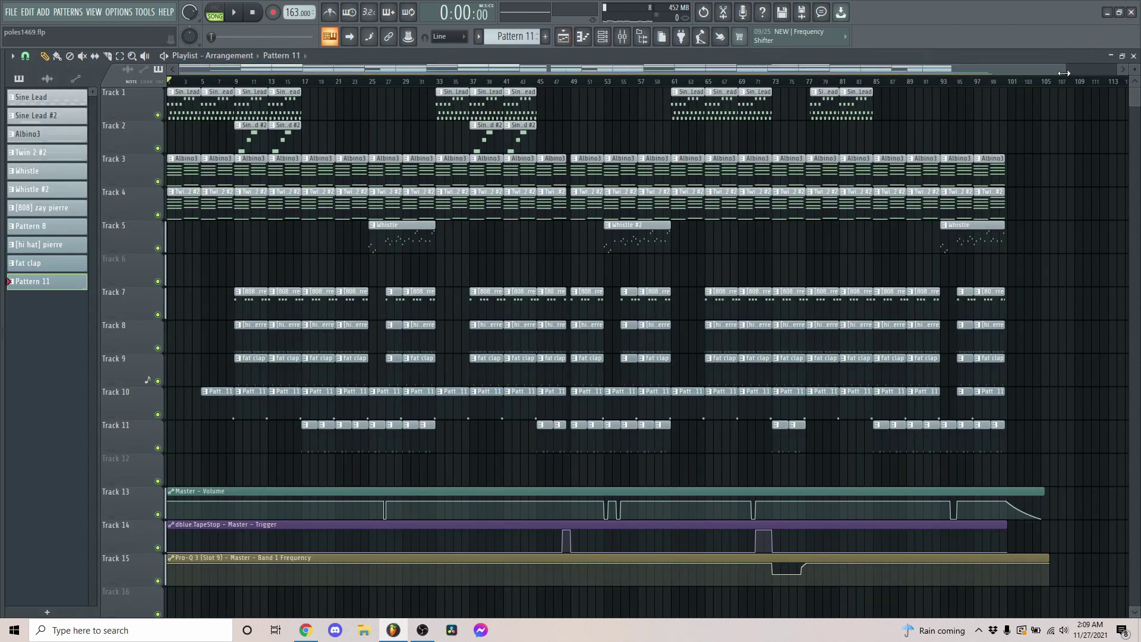
left_click_drag(1067, 70, 499, 75)
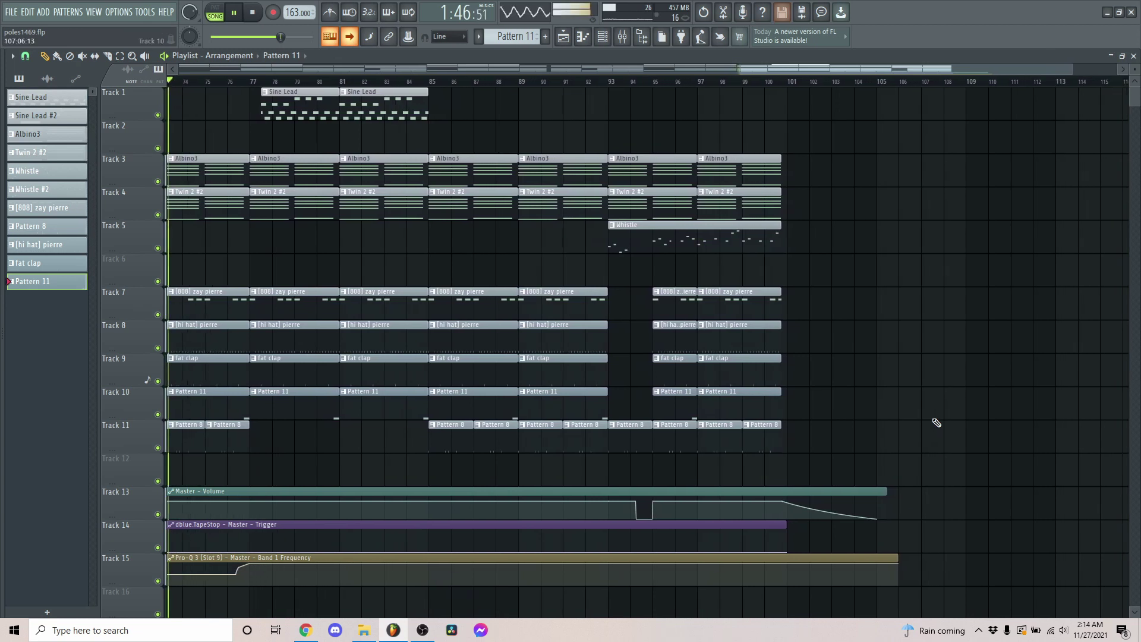
Step: Toggle the master monitor's display mode during playback, and stop the song at its end to view the whole arrangement
left_click(534, 19)
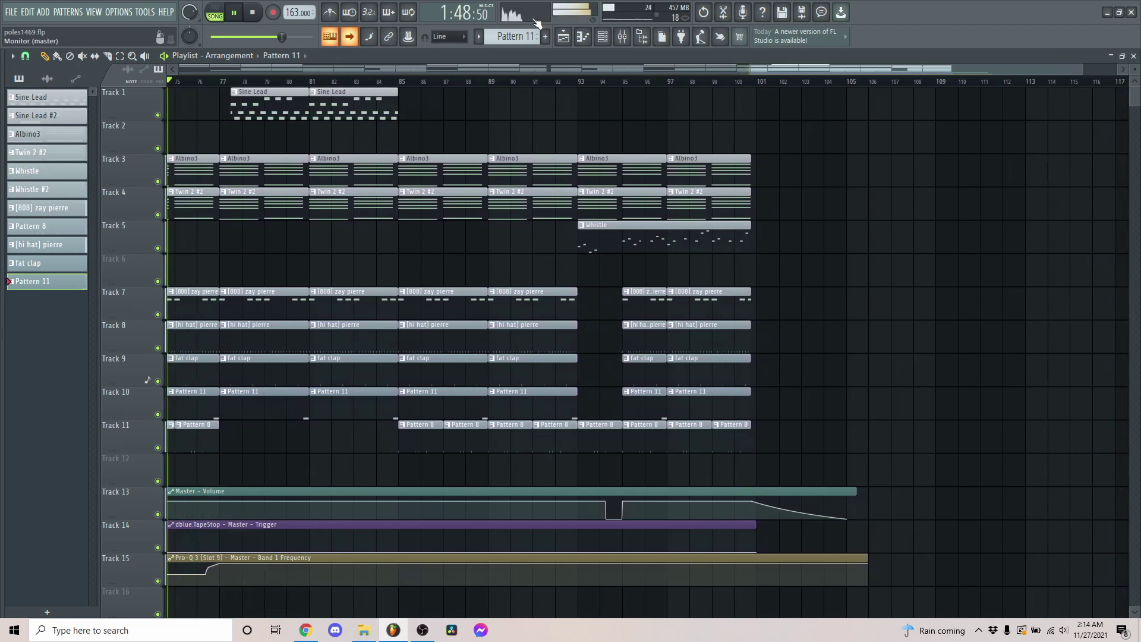
left_click(534, 19)
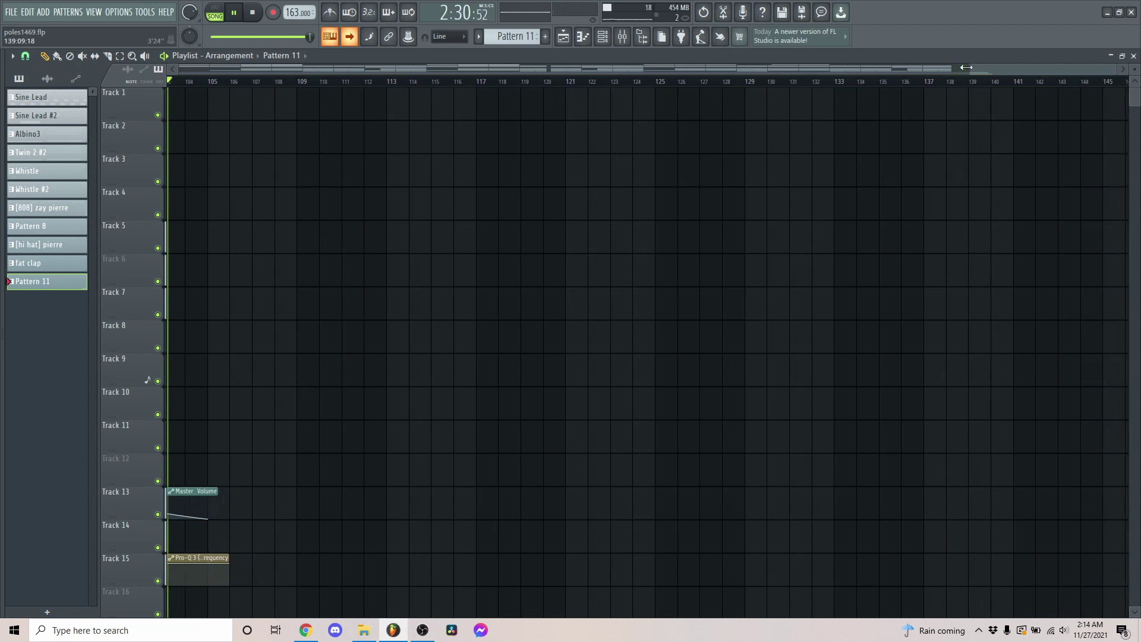
key("space")
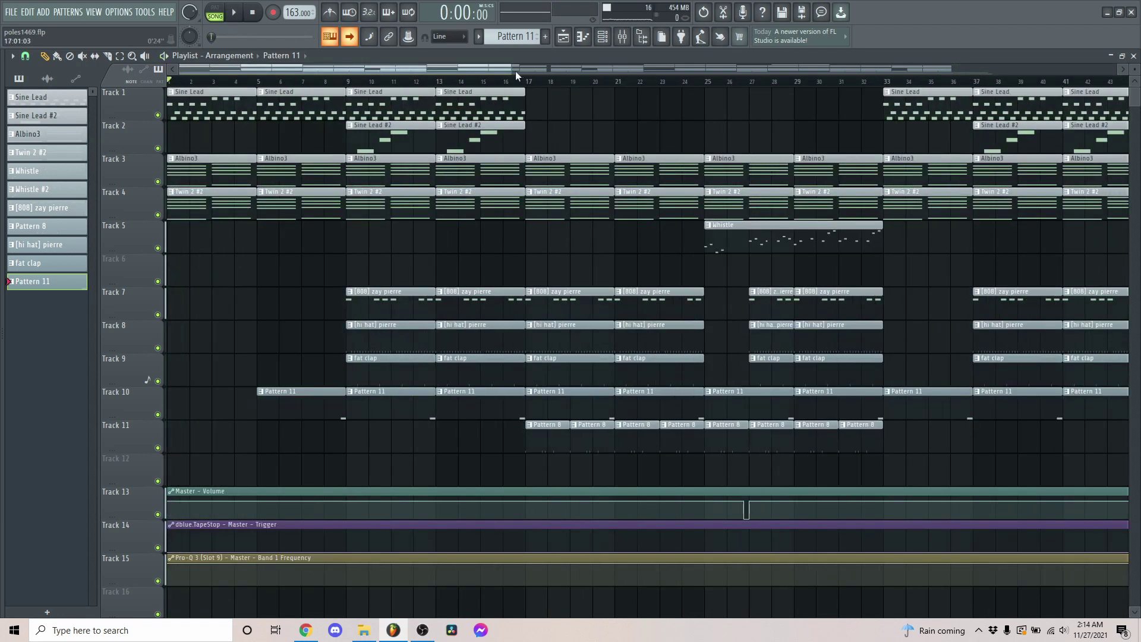
scroll(516, 70, "down", 3)
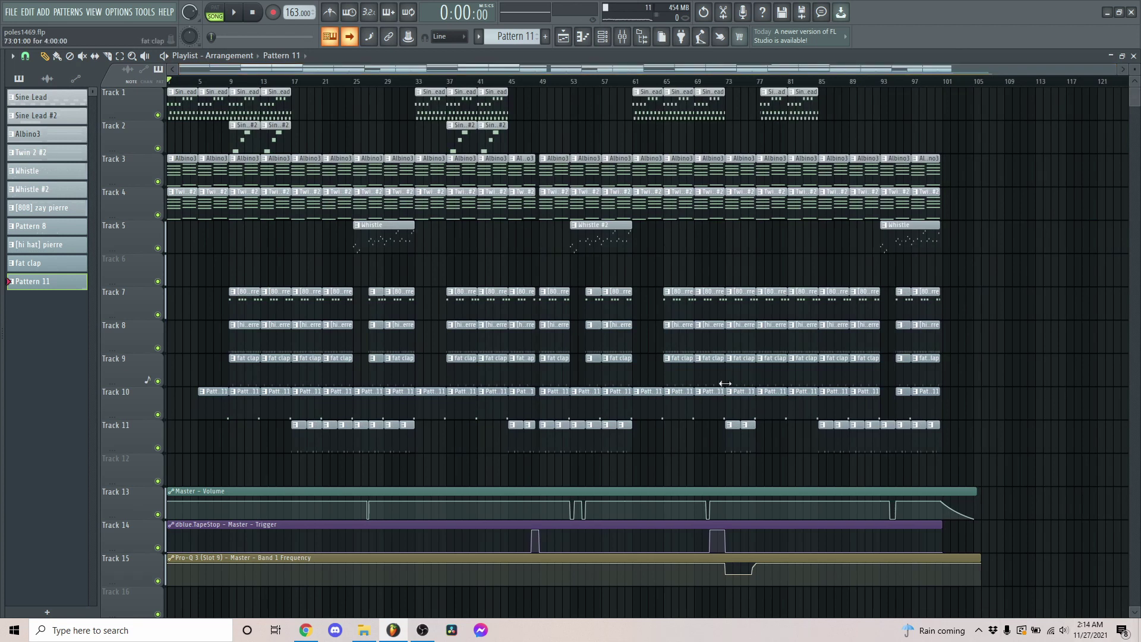